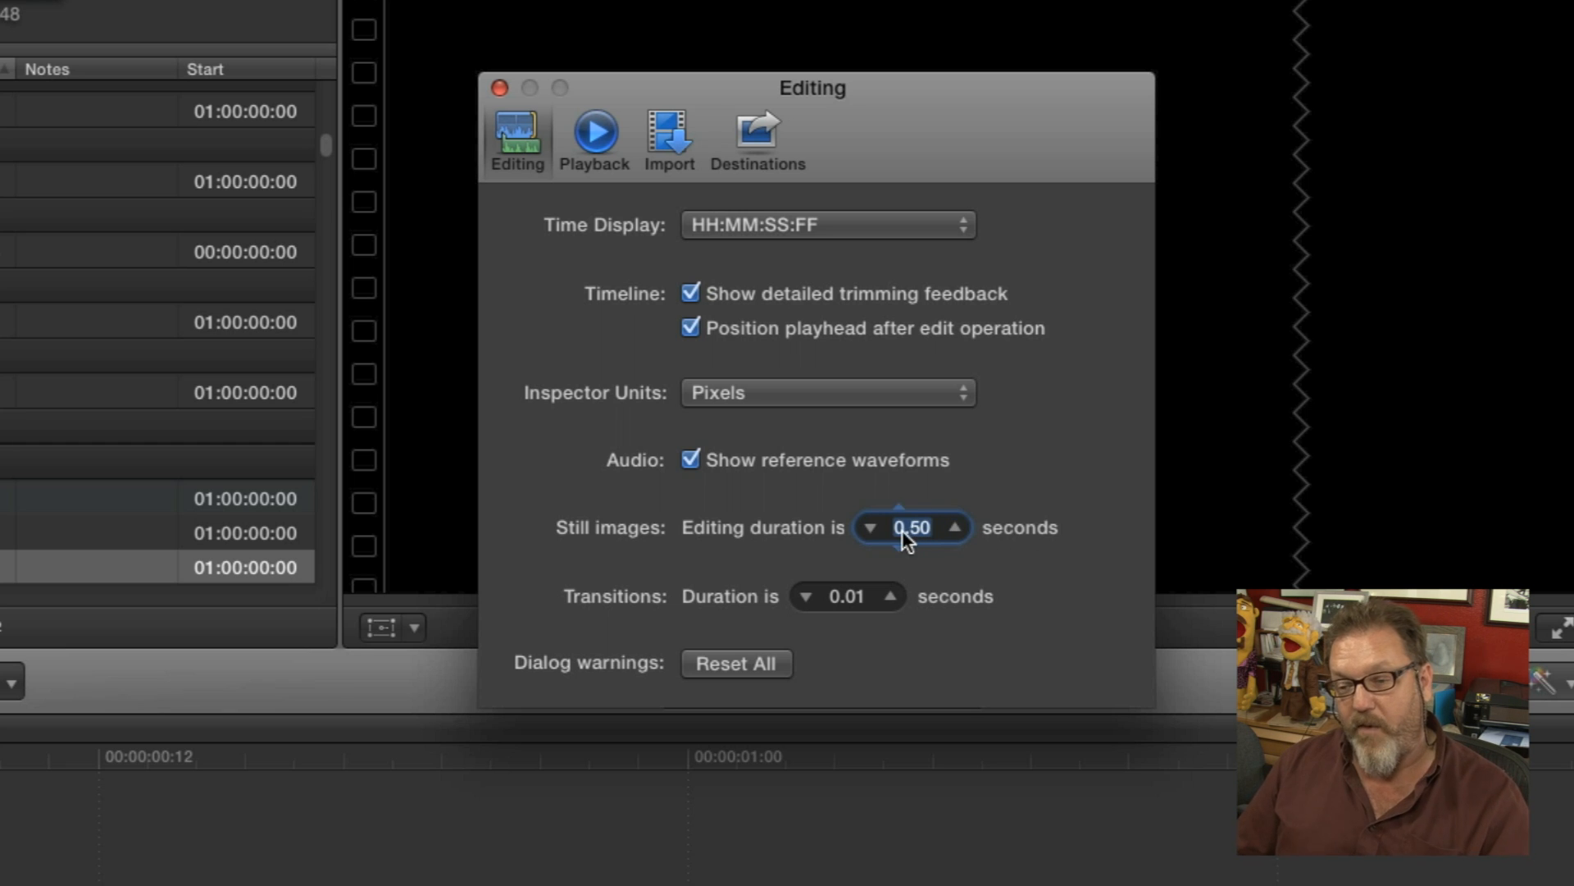
Set the still images editing duration to 0.12 seconds in the editing preferences.
{"action": "type", "text": "0.10"}
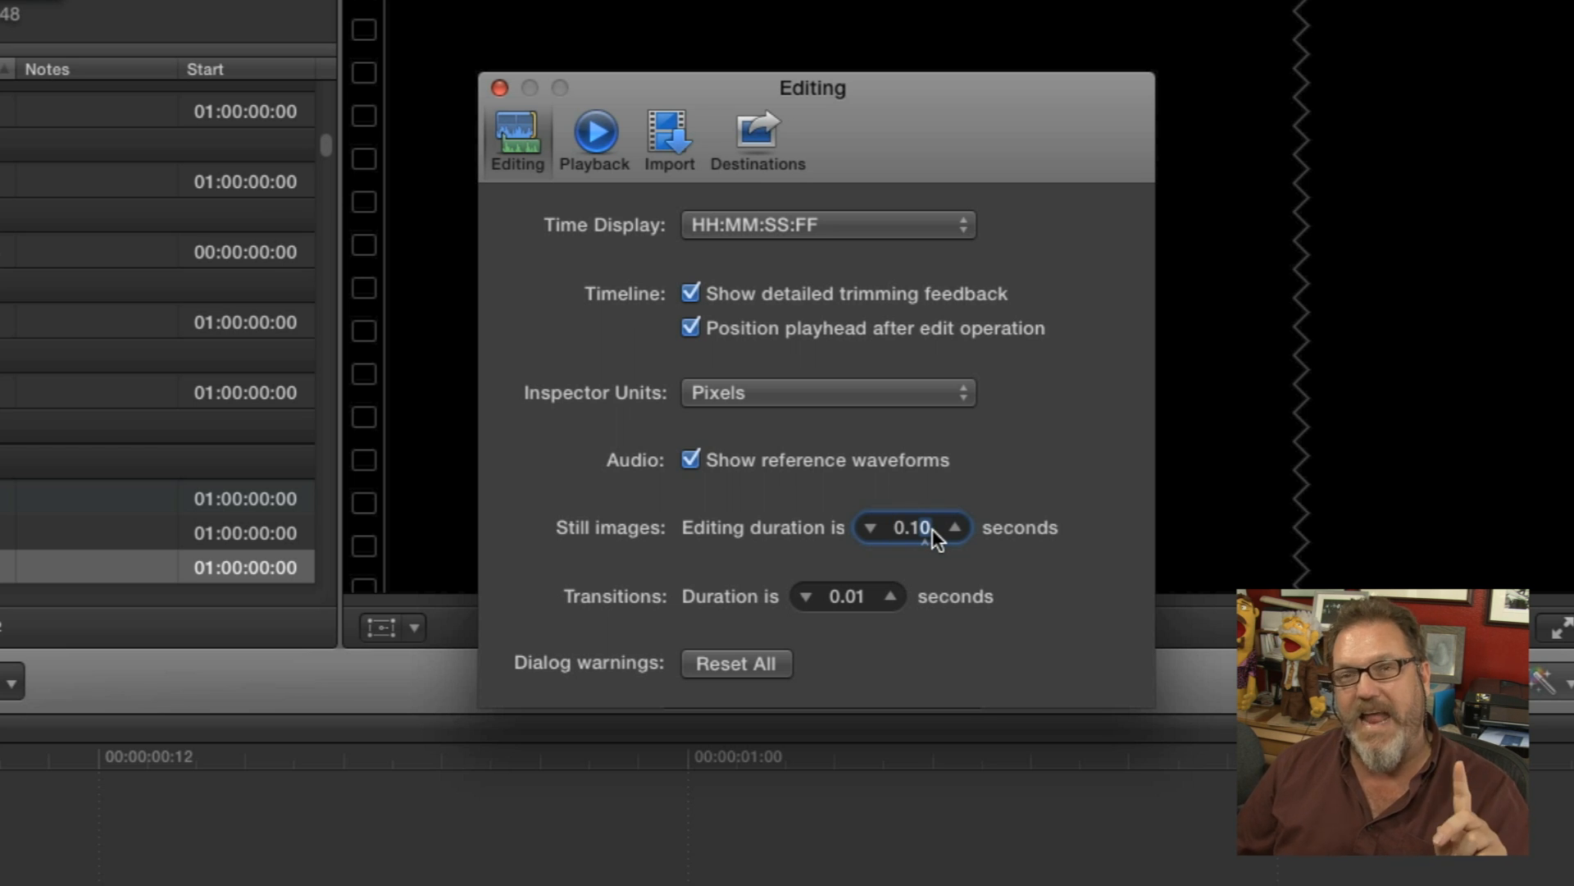
{"action": "double_click", "coordinate": [925, 529]}
{"action": "type", "text": "0"}
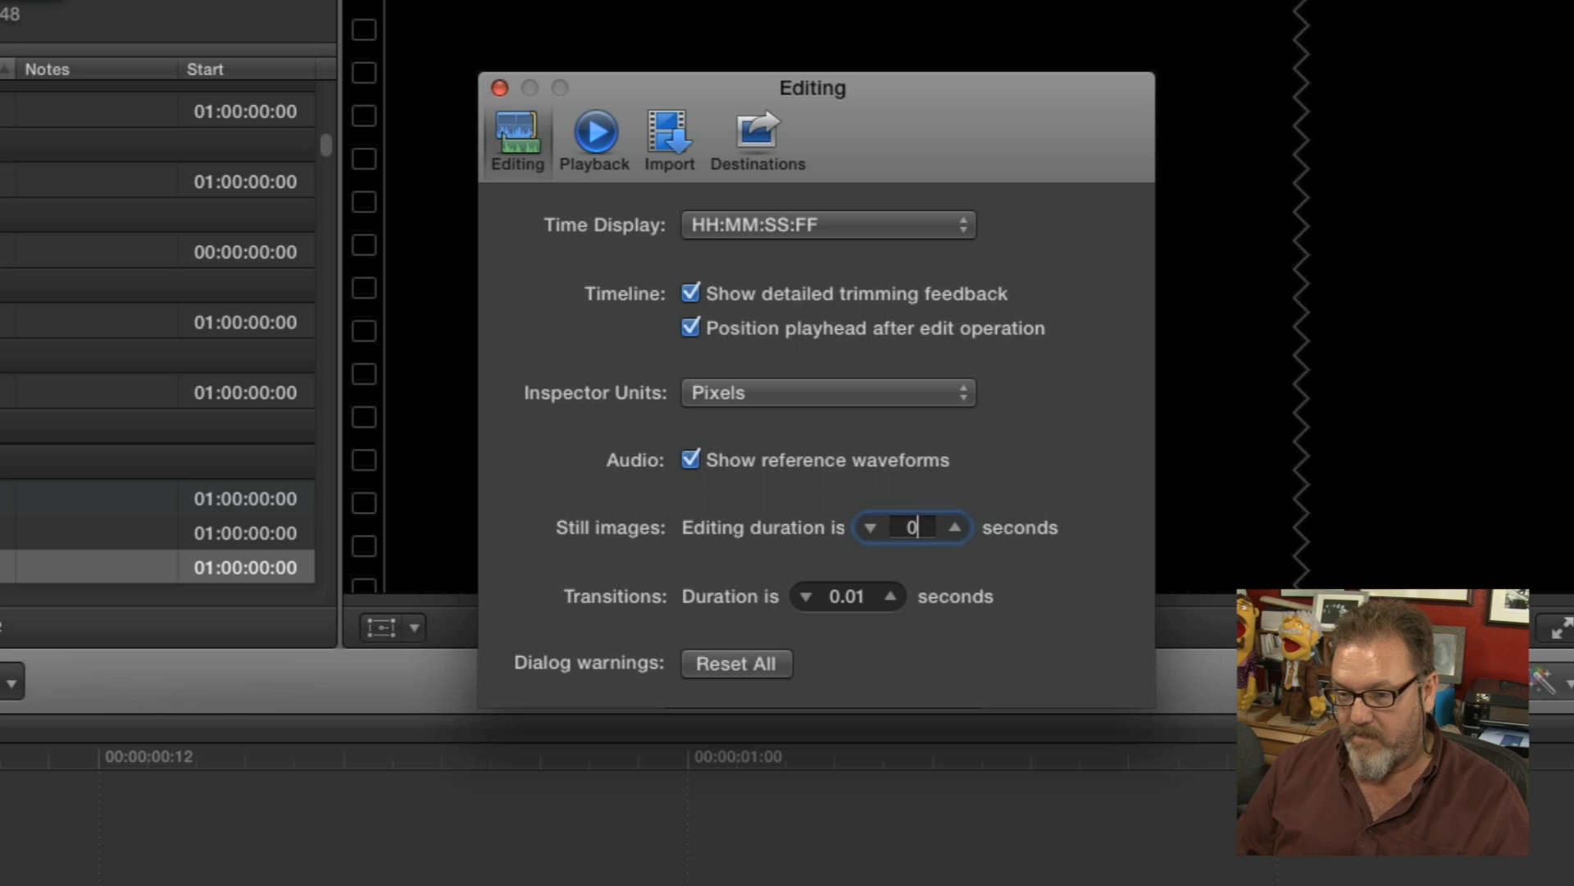
{"action": "key", "text": "BackSpace"}
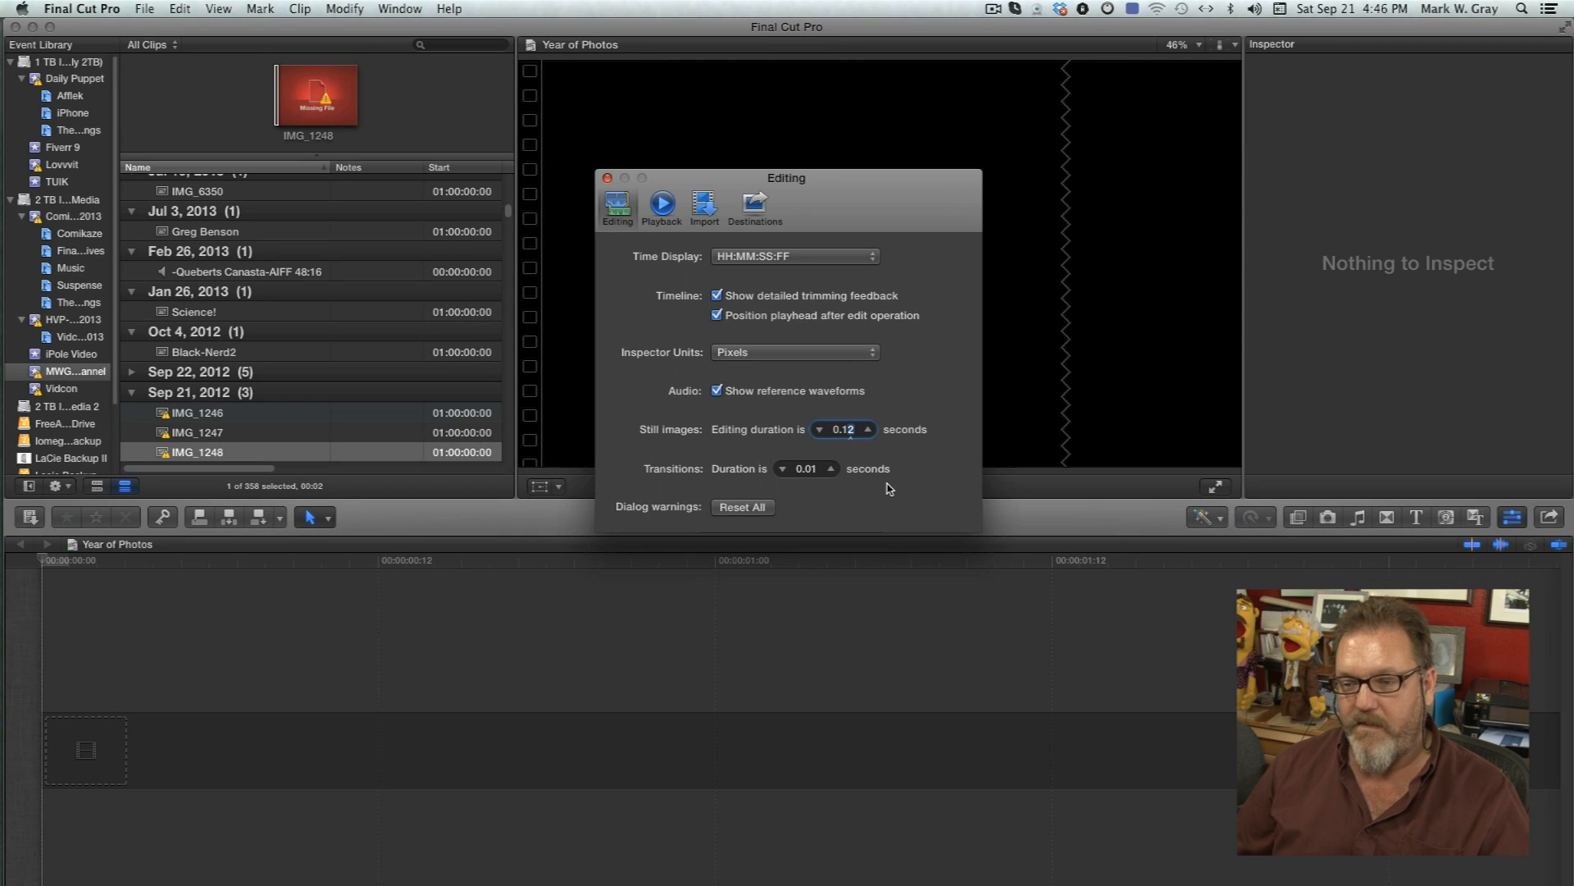
Switch to iPhoto.
{"action": "key", "text": "super+Tab"}
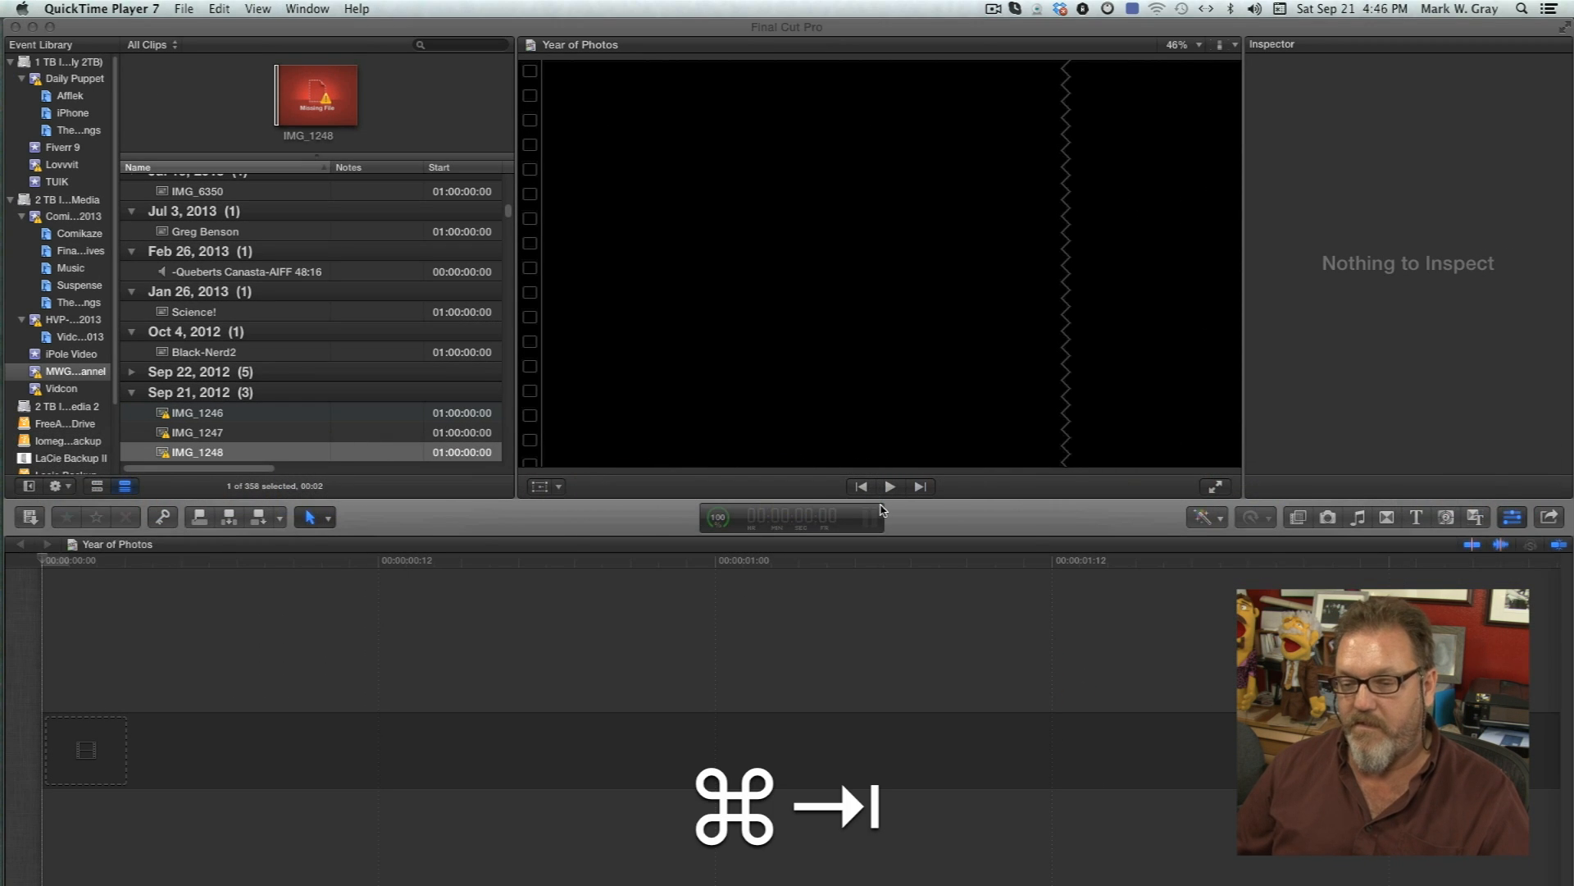
{"action": "key", "text": "super+Tab"}
{"action": "key", "text": "super+Tab"}
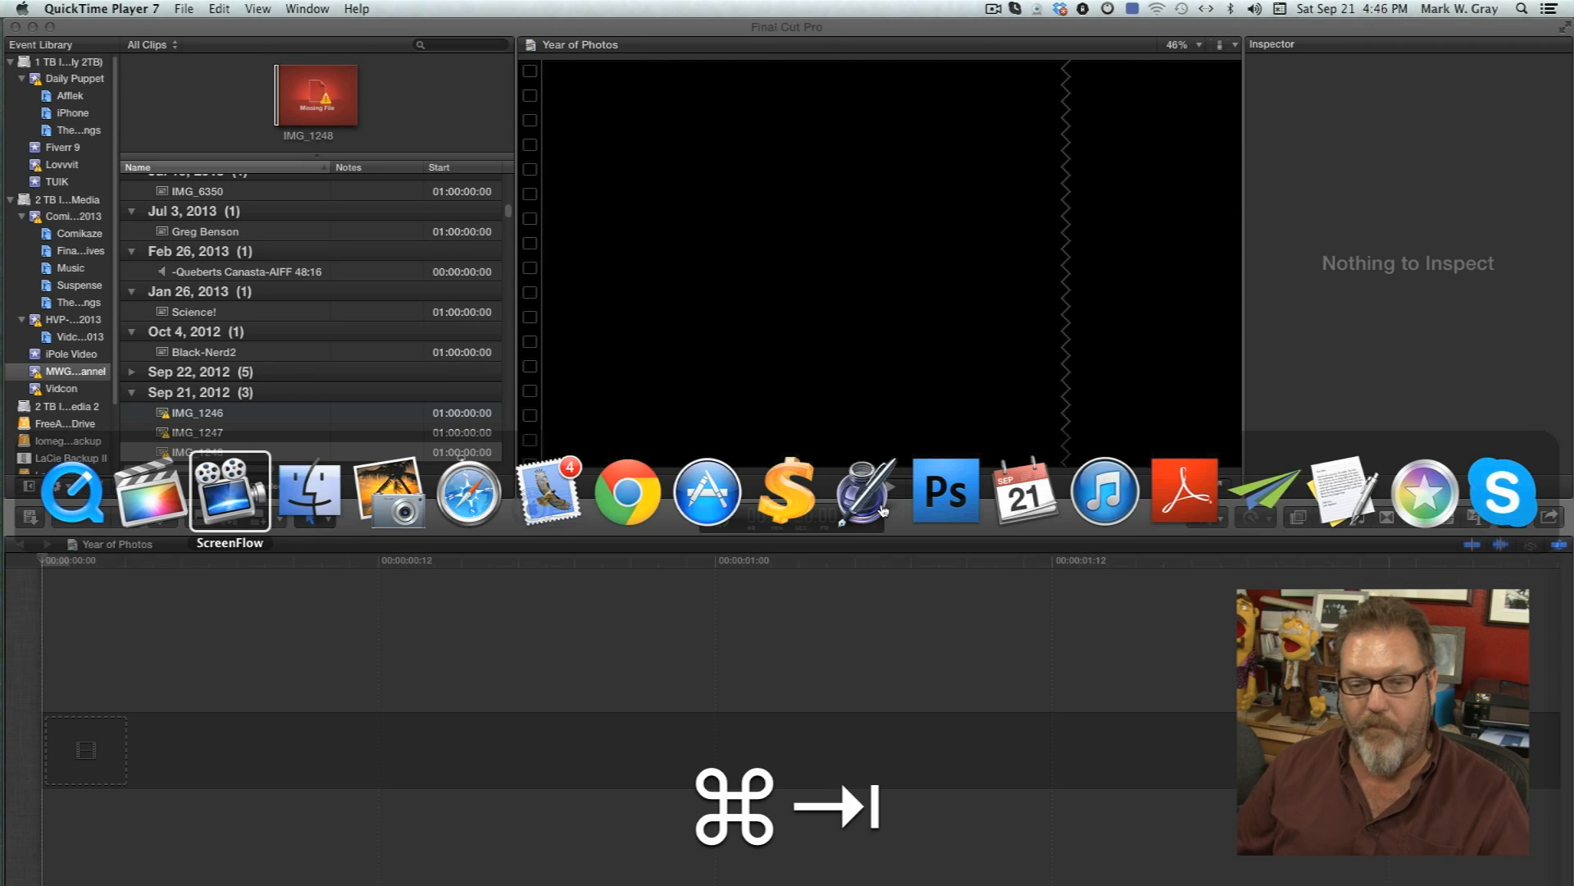
{"action": "left_click", "coordinate": [395, 494]}
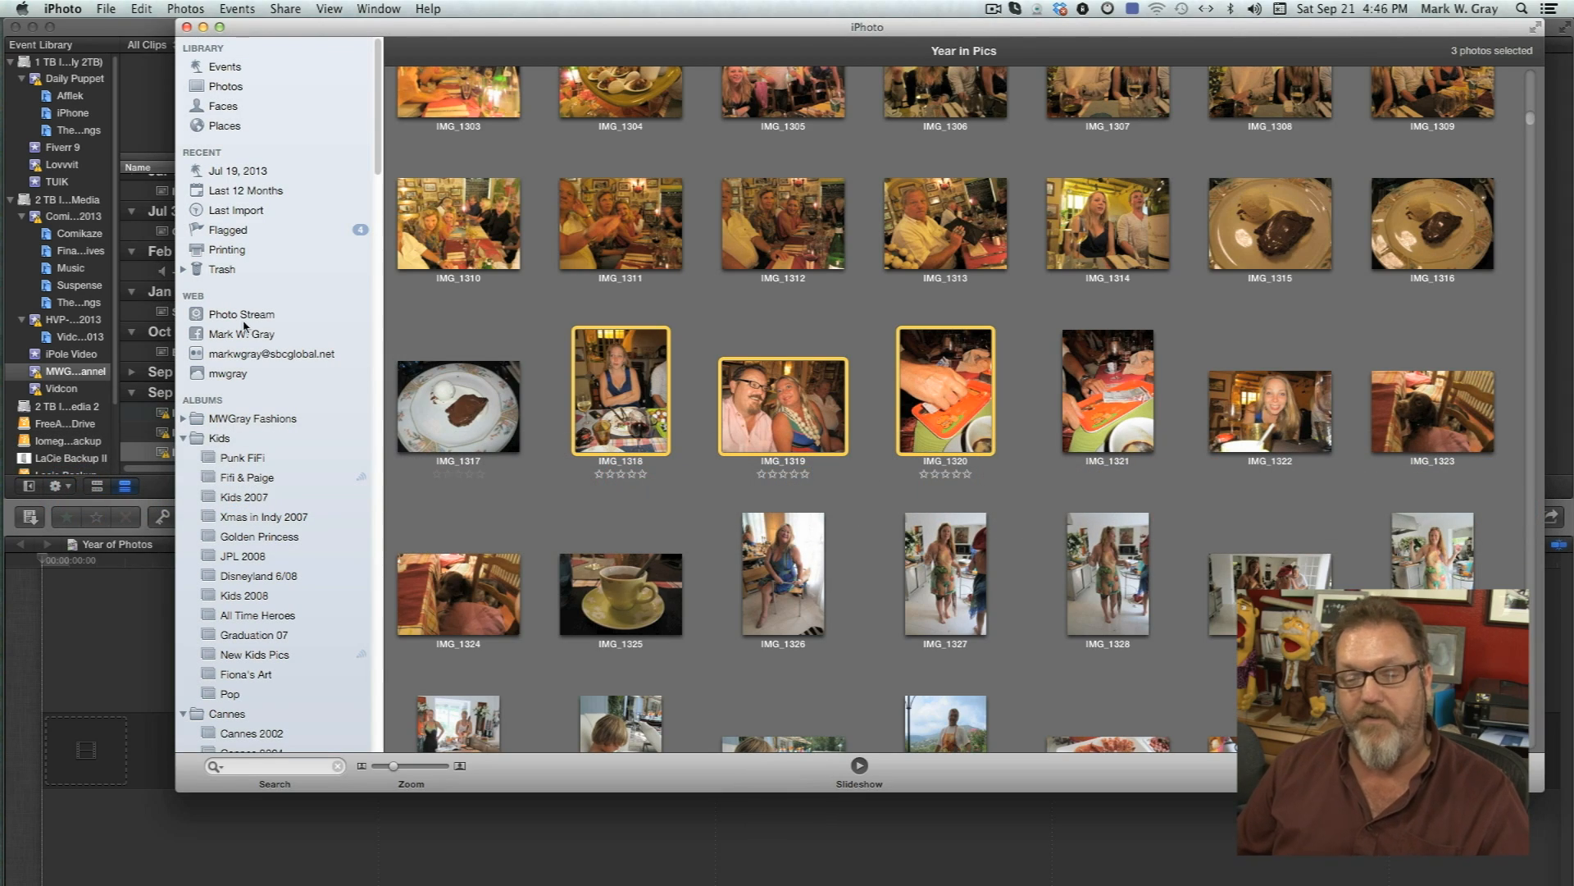
Open the Last 12 Months collection and select all of its photos.
{"action": "scroll", "coordinate": [548, 389], "scroll_direction": "up", "scroll_amount": 15}
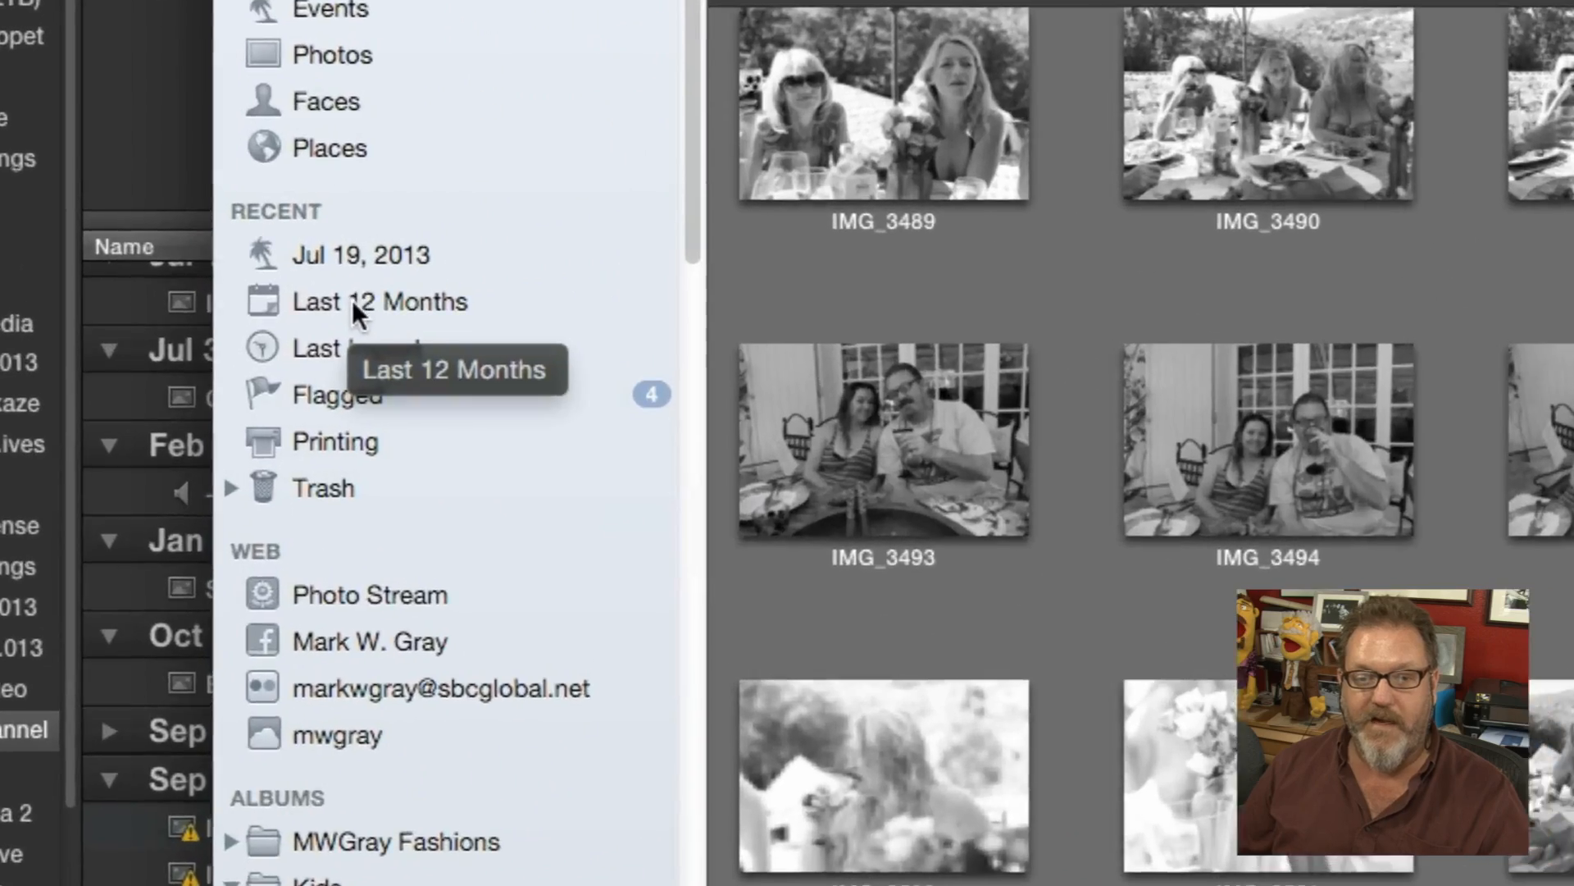
{"action": "left_click", "coordinate": [235, 190]}
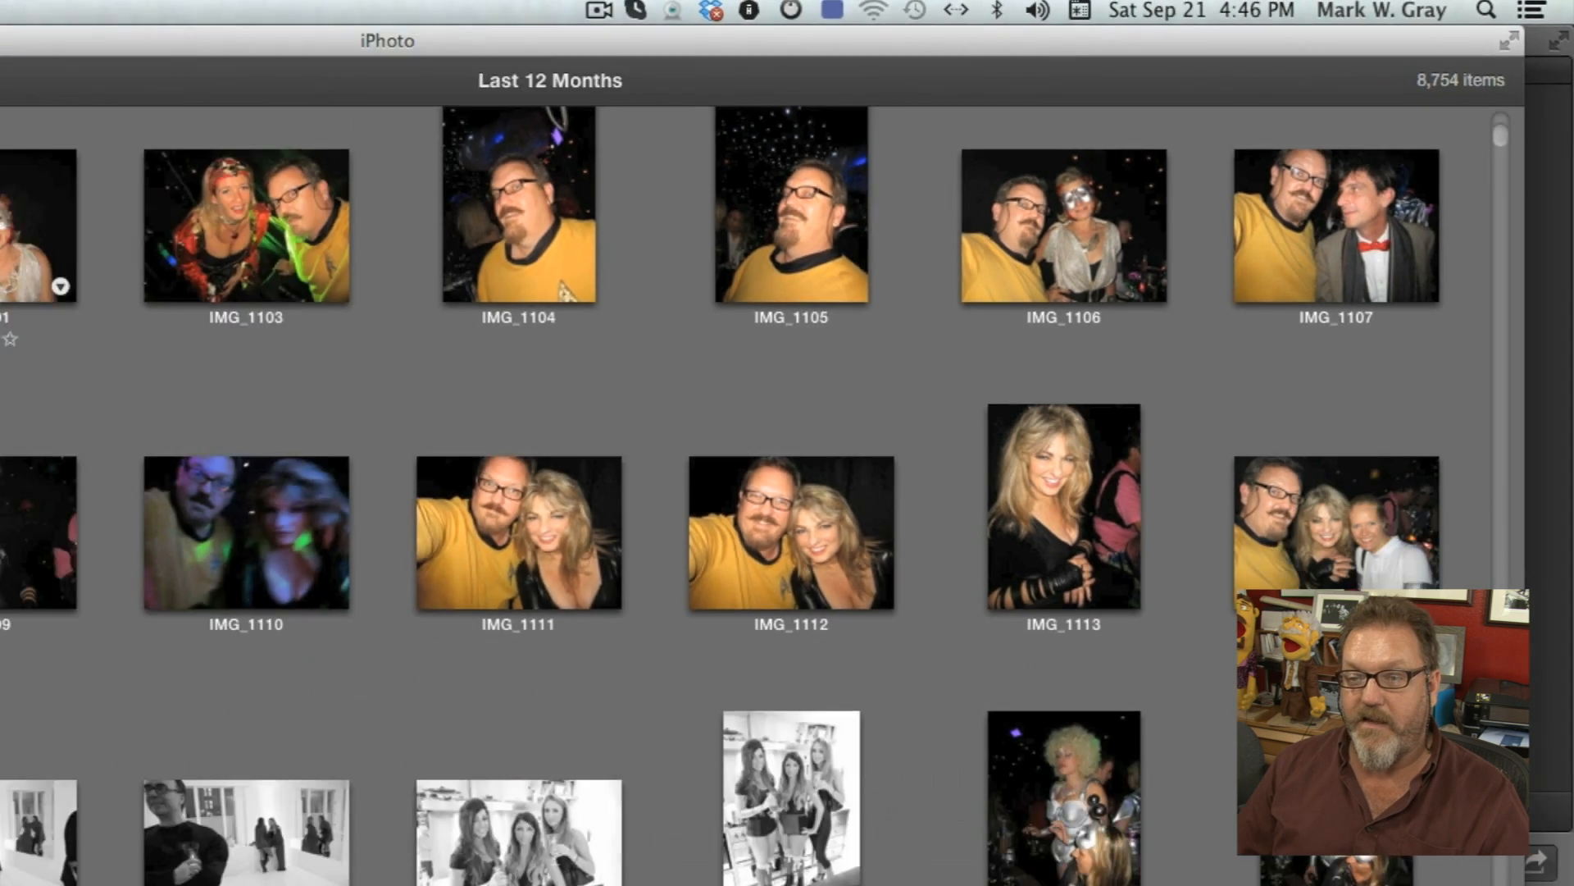
{"action": "left_click", "coordinate": [608, 154]}
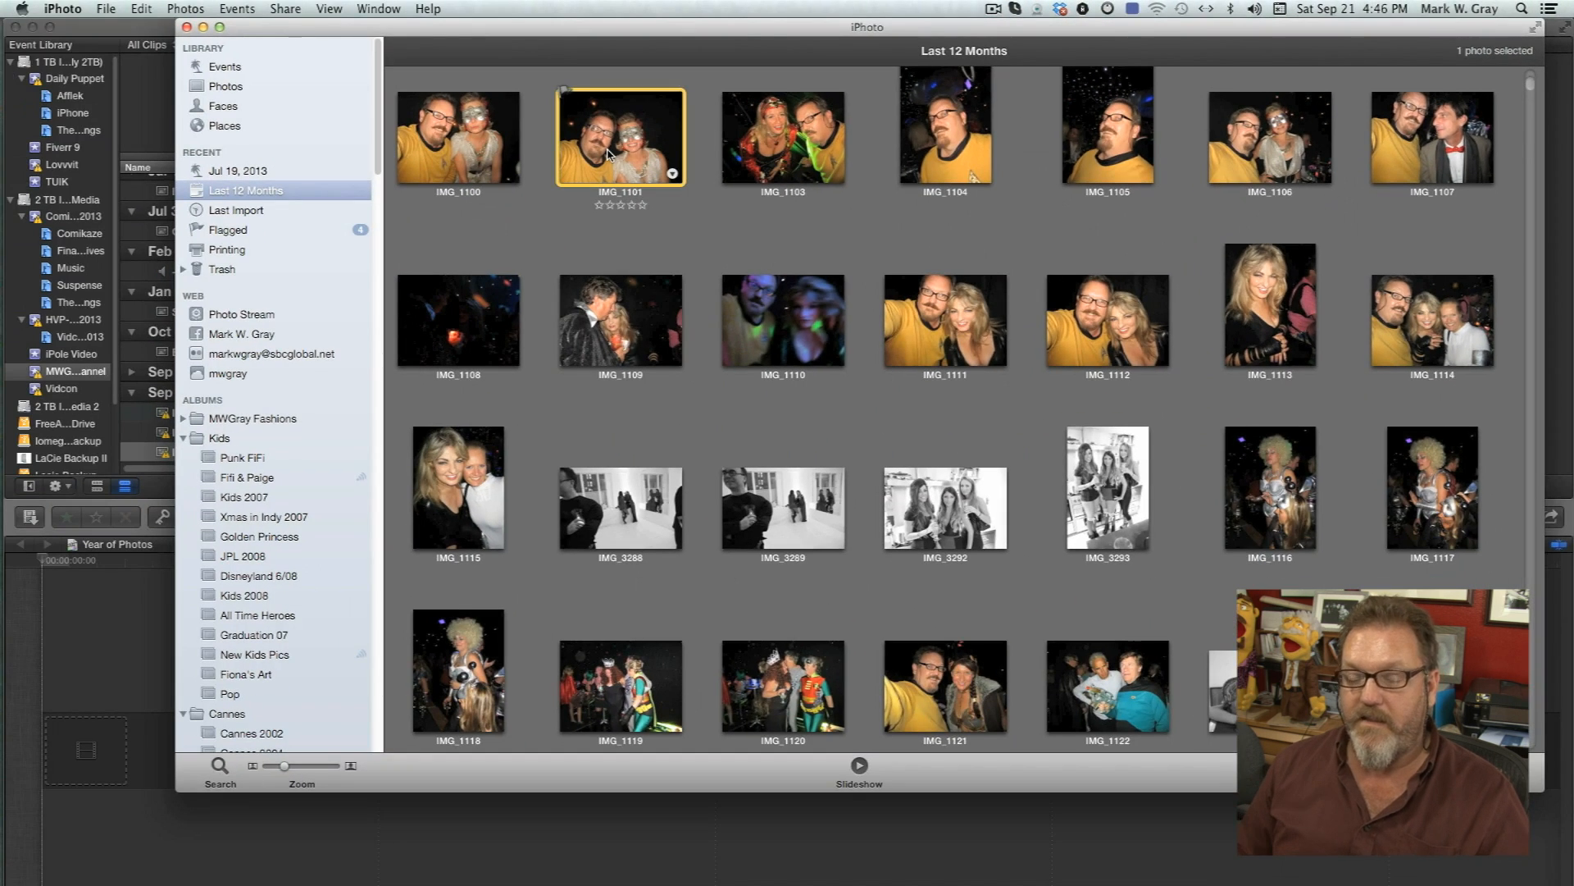
{"action": "key", "text": "super+a"}
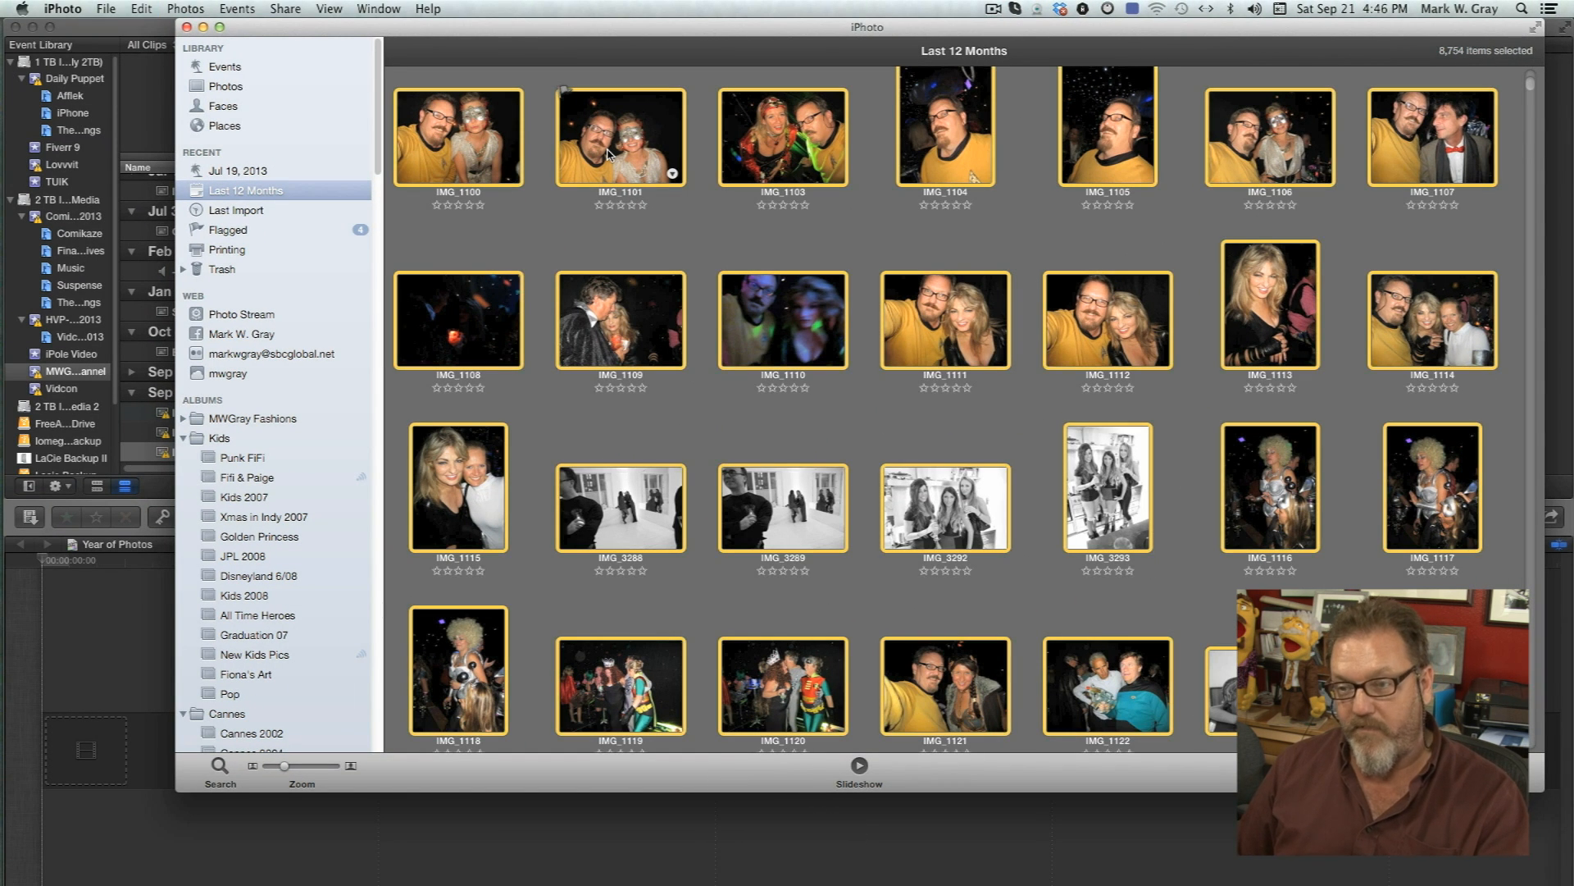
Create a new album from the selected photos and name it Year in Pics Demo.
{"action": "left_click", "coordinate": [104, 9]}
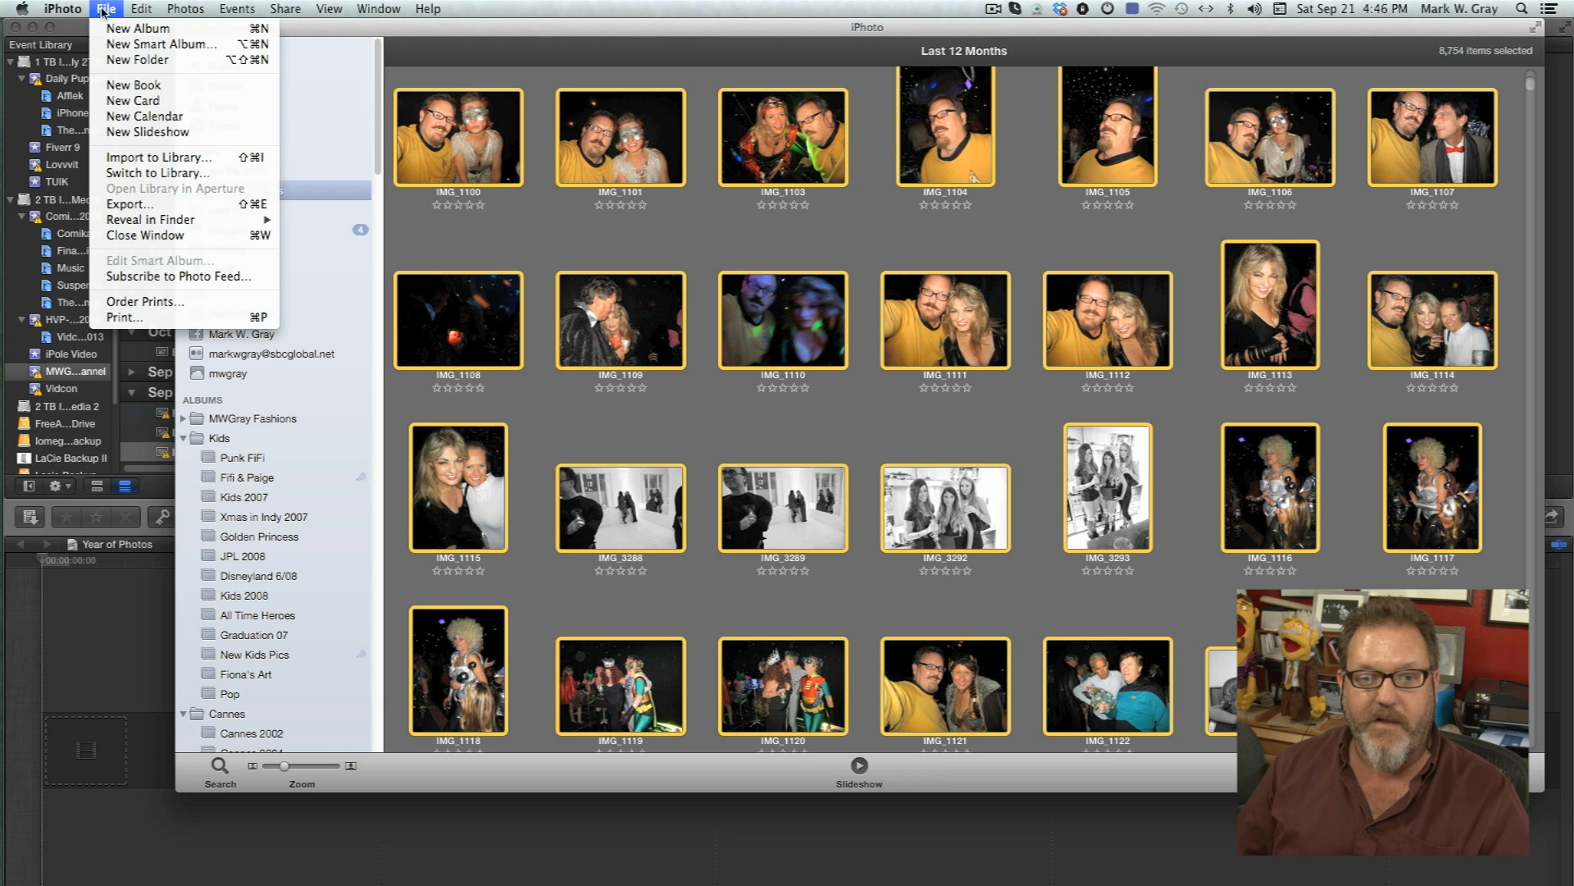
{"action": "left_click", "coordinate": [130, 30]}
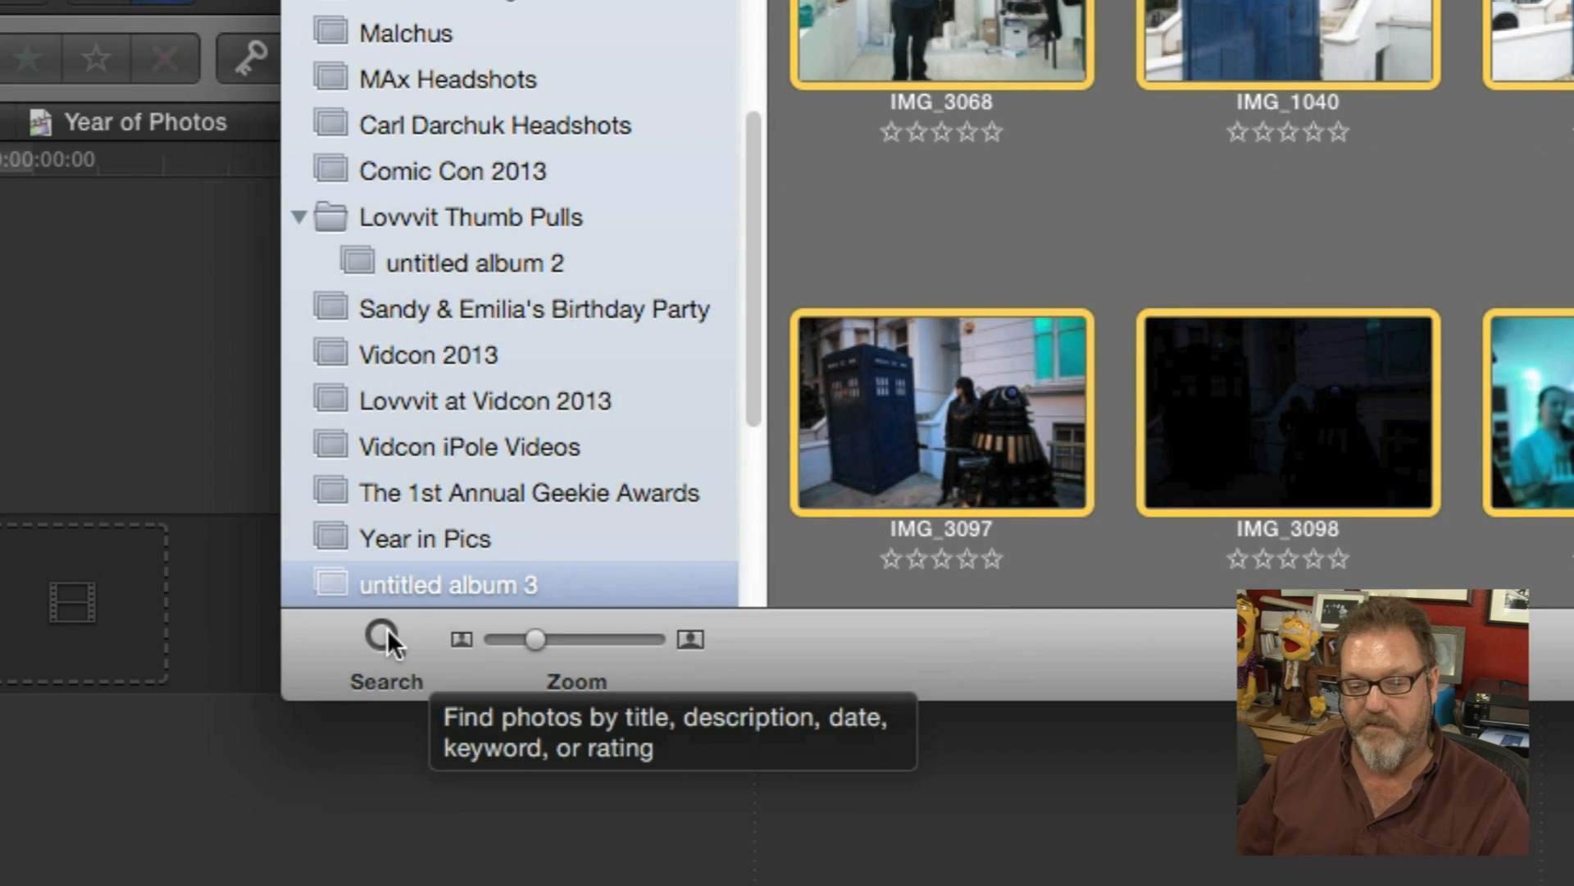
{"action": "left_click", "coordinate": [380, 641]}
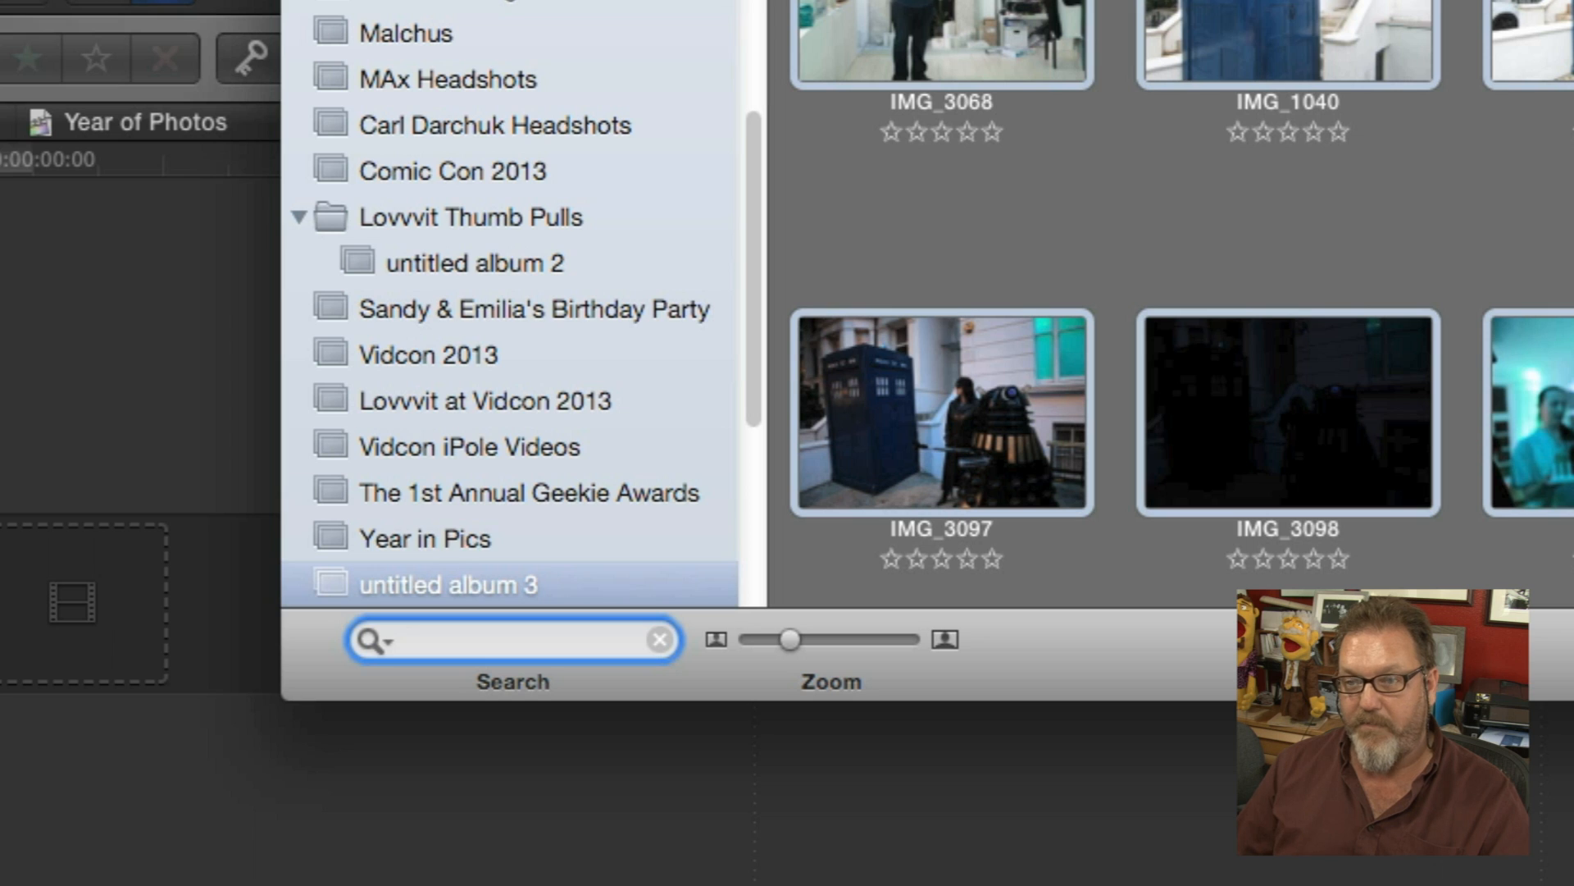
{"action": "double_click", "coordinate": [467, 584]}
{"action": "type", "text": "Year in Pics Demo"}
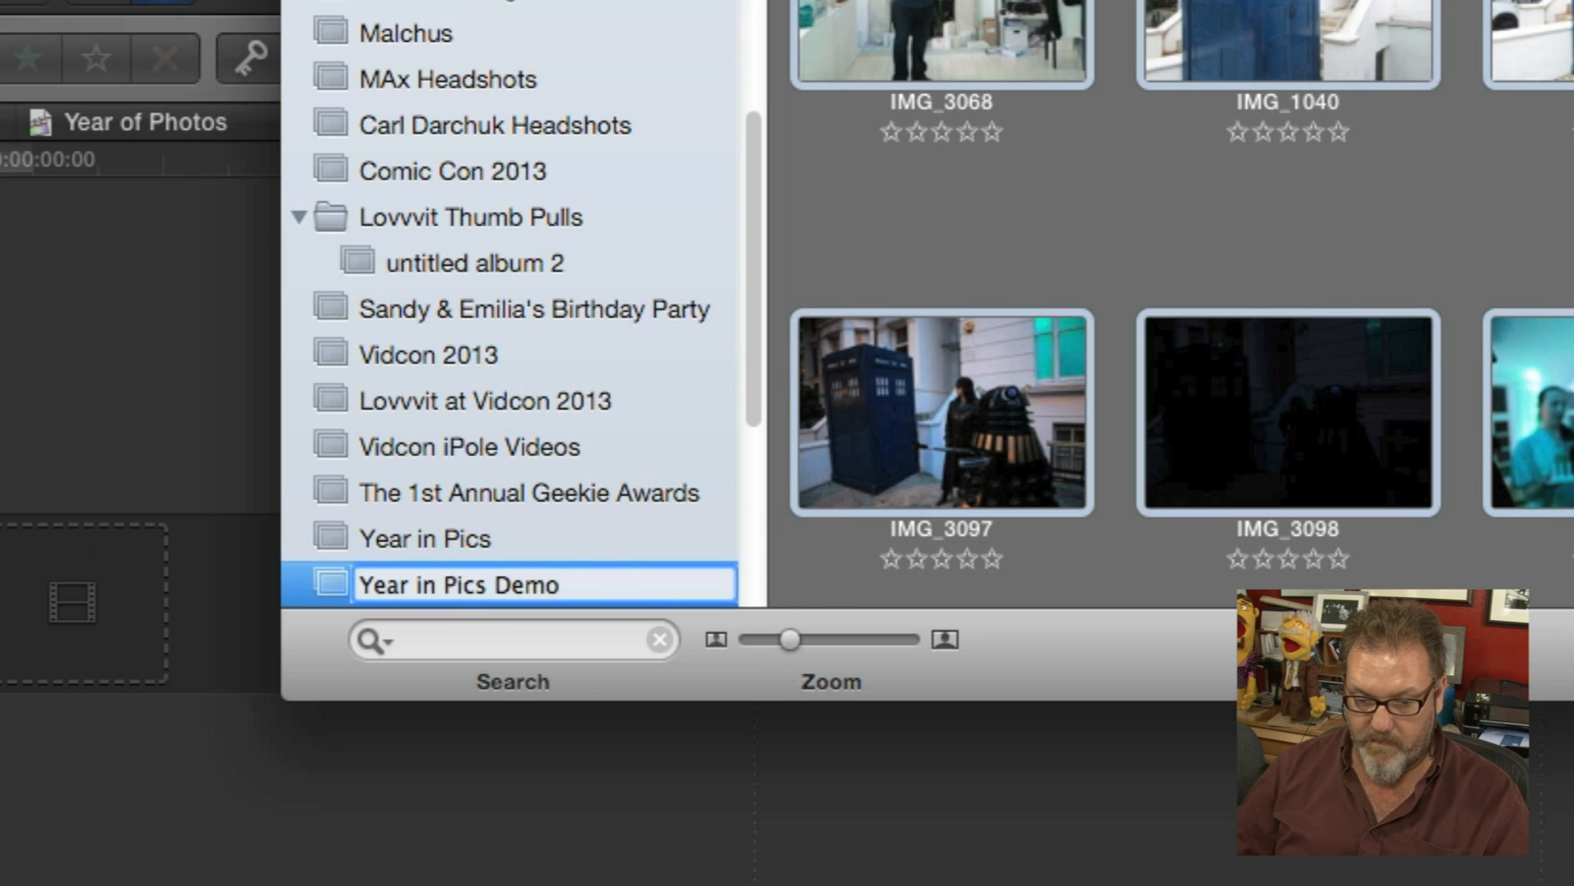
Search the album for .mov files, select all the results and remove them from the album.
{"action": "left_click", "coordinate": [509, 642]}
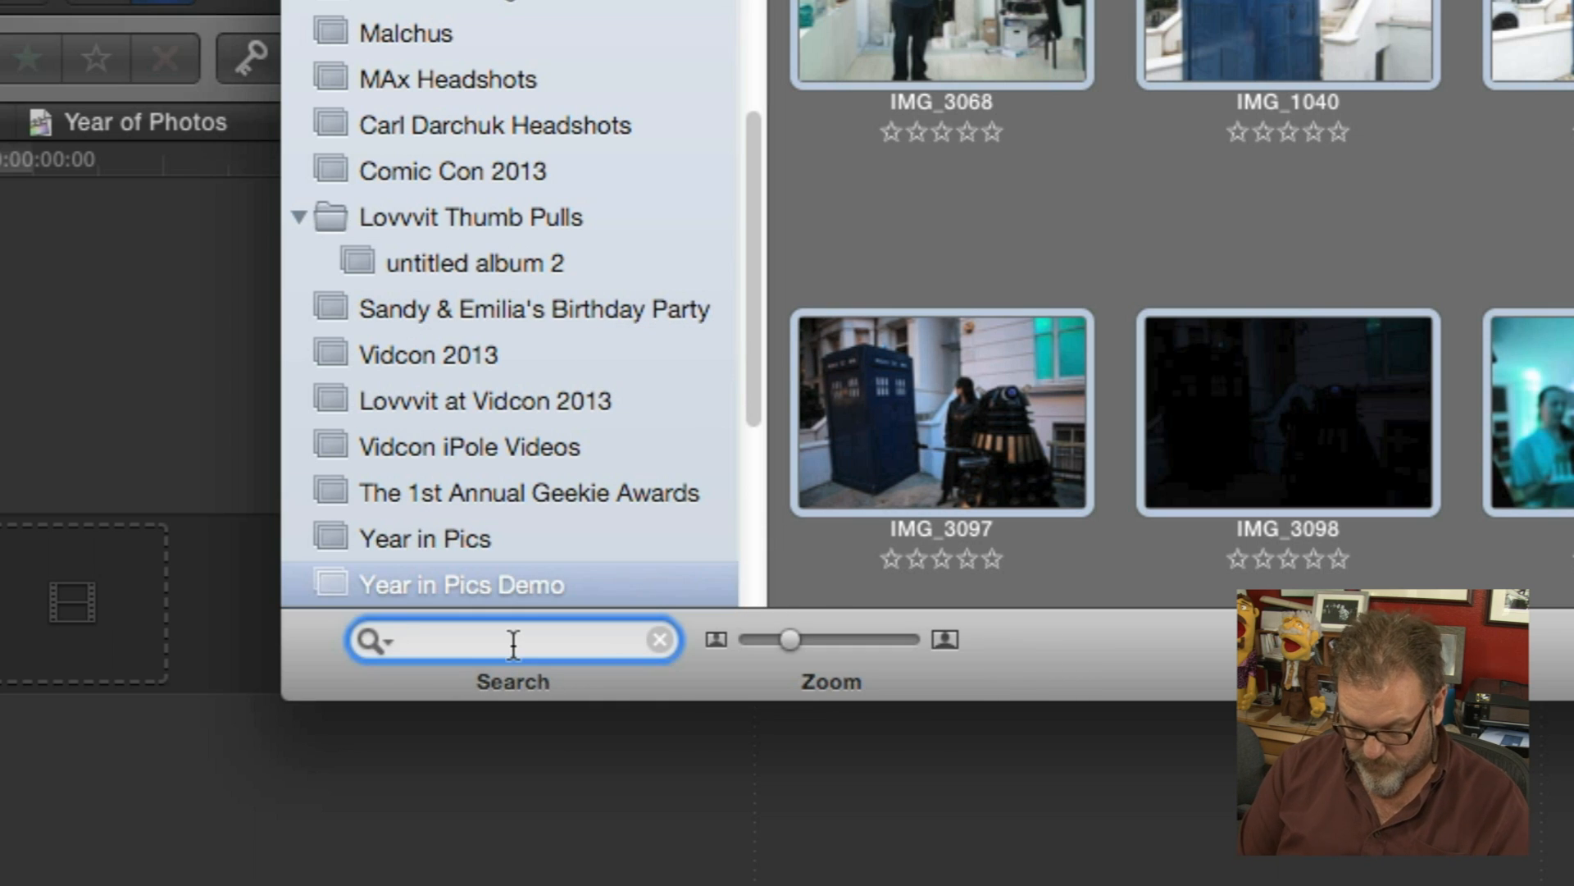
{"action": "type", "text": ".mov"}
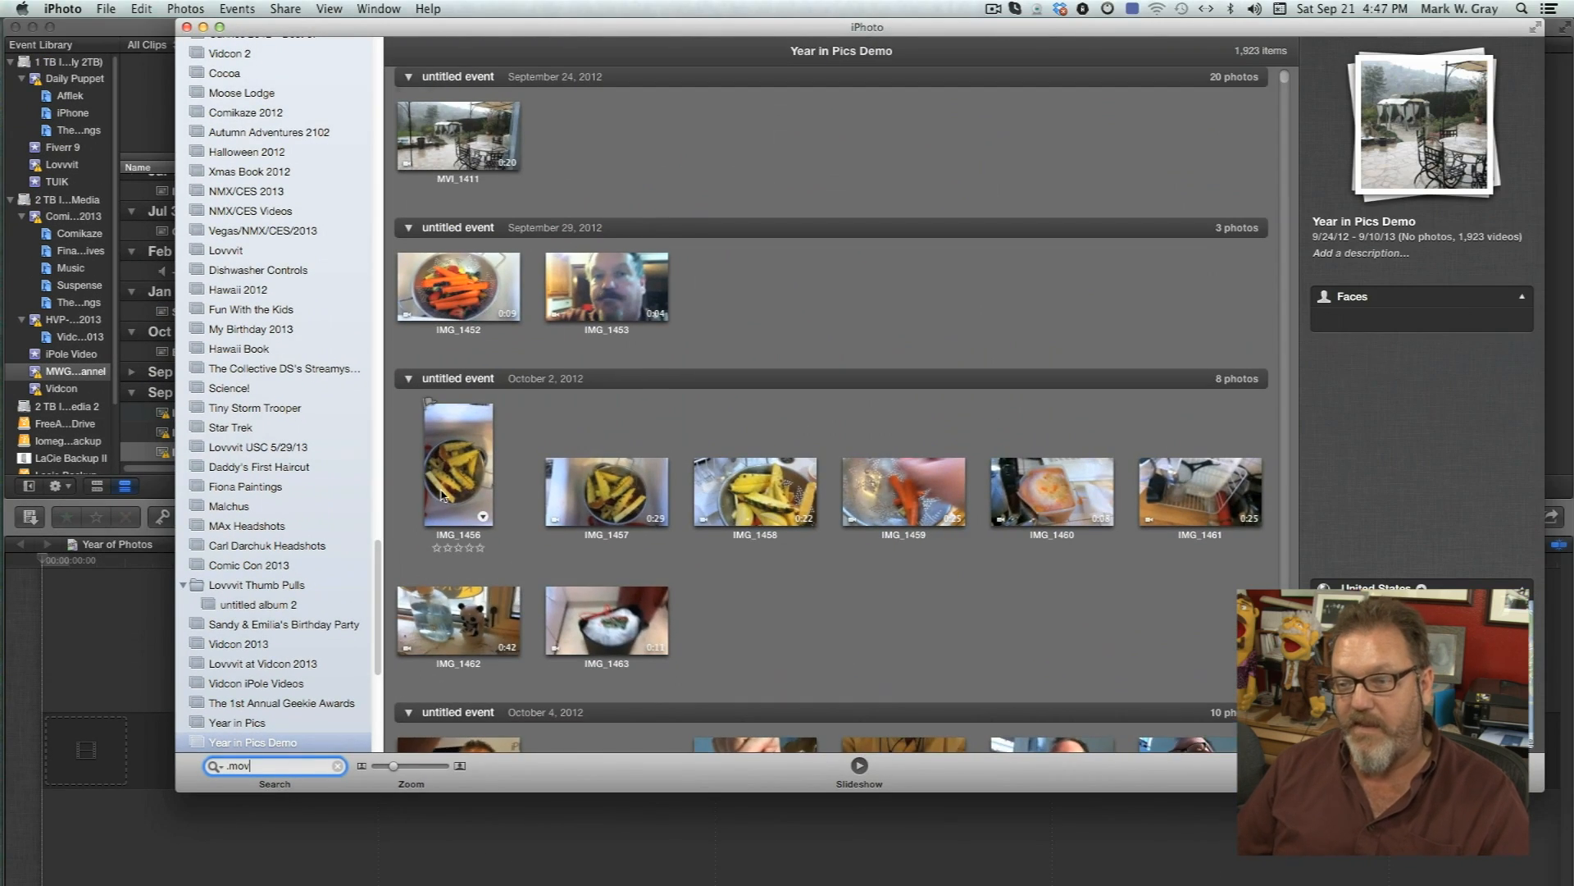
{"action": "scroll", "coordinate": [471, 498], "scroll_direction": "down", "scroll_amount": 15}
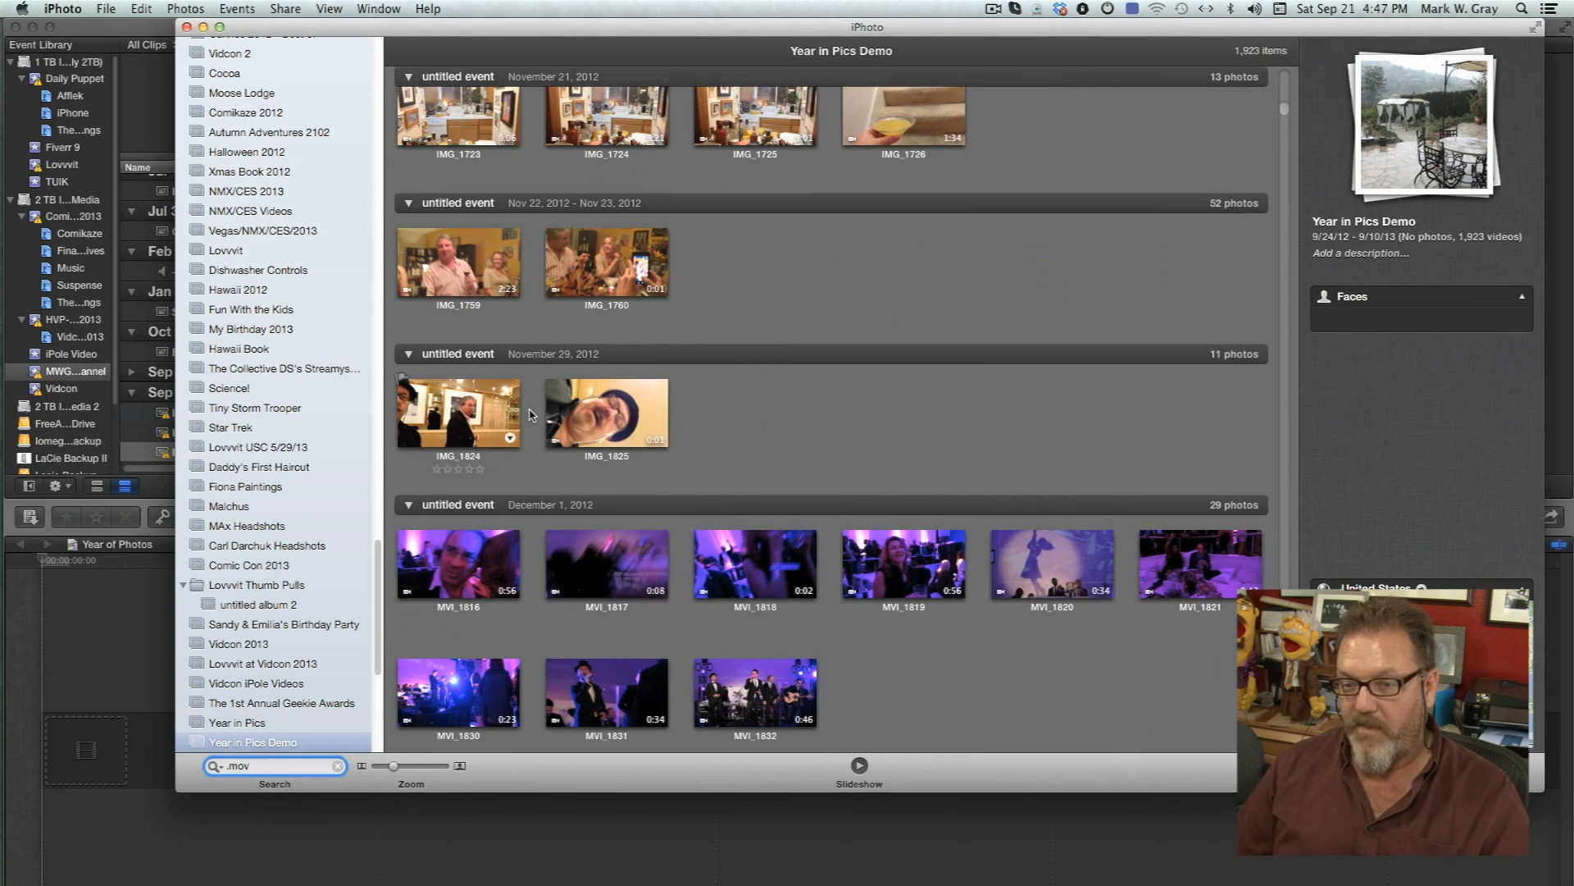
{"action": "left_click", "coordinate": [581, 423]}
{"action": "key", "text": "super+a"}
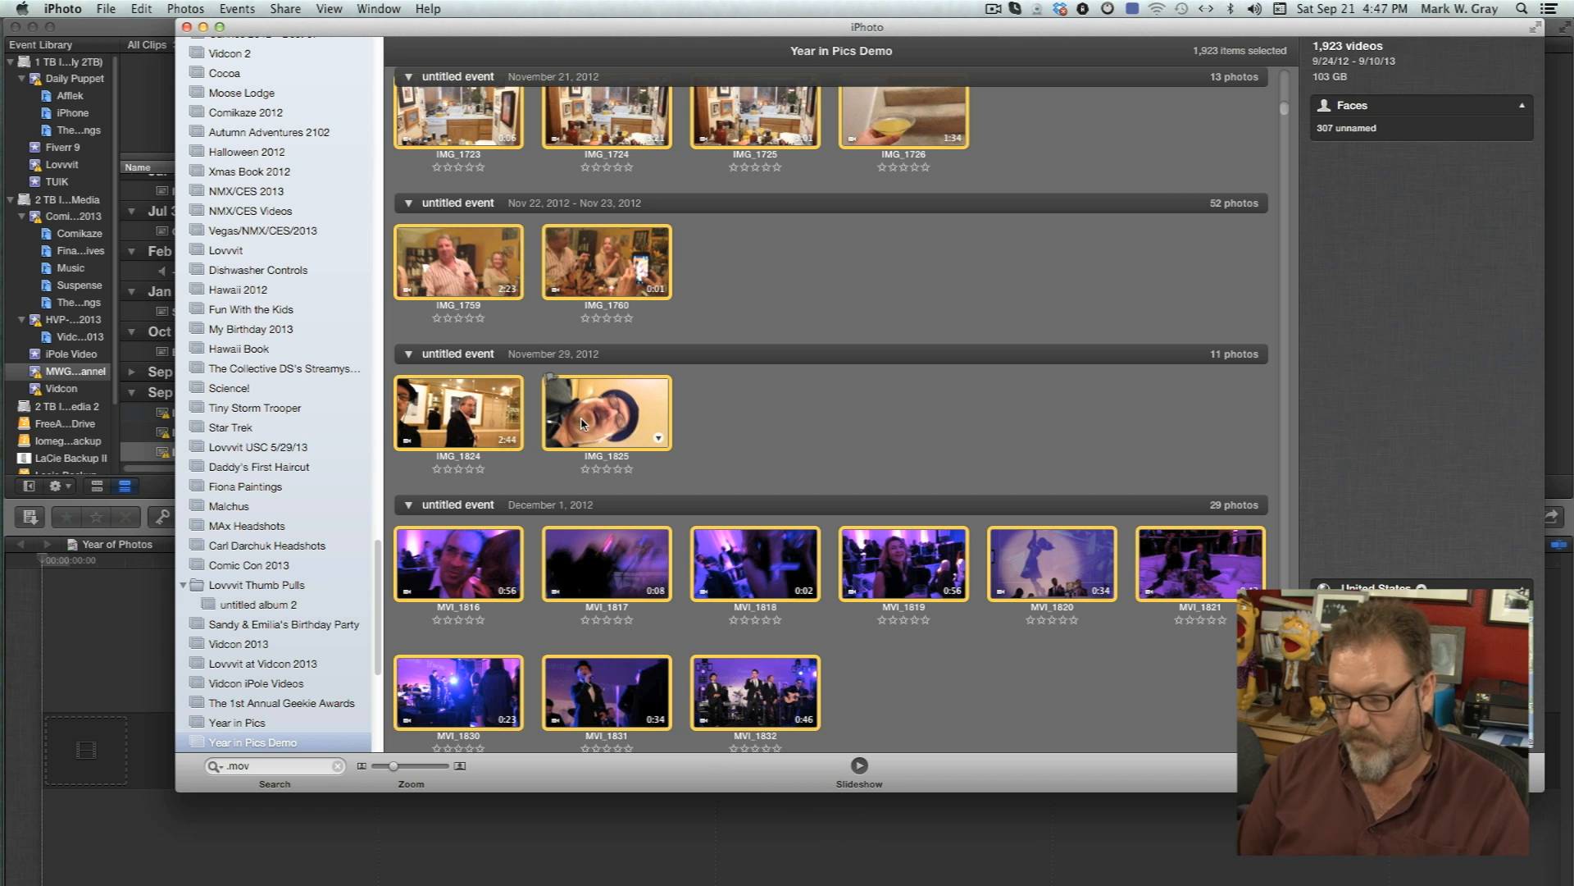
{"action": "key", "text": "BackSpace"}
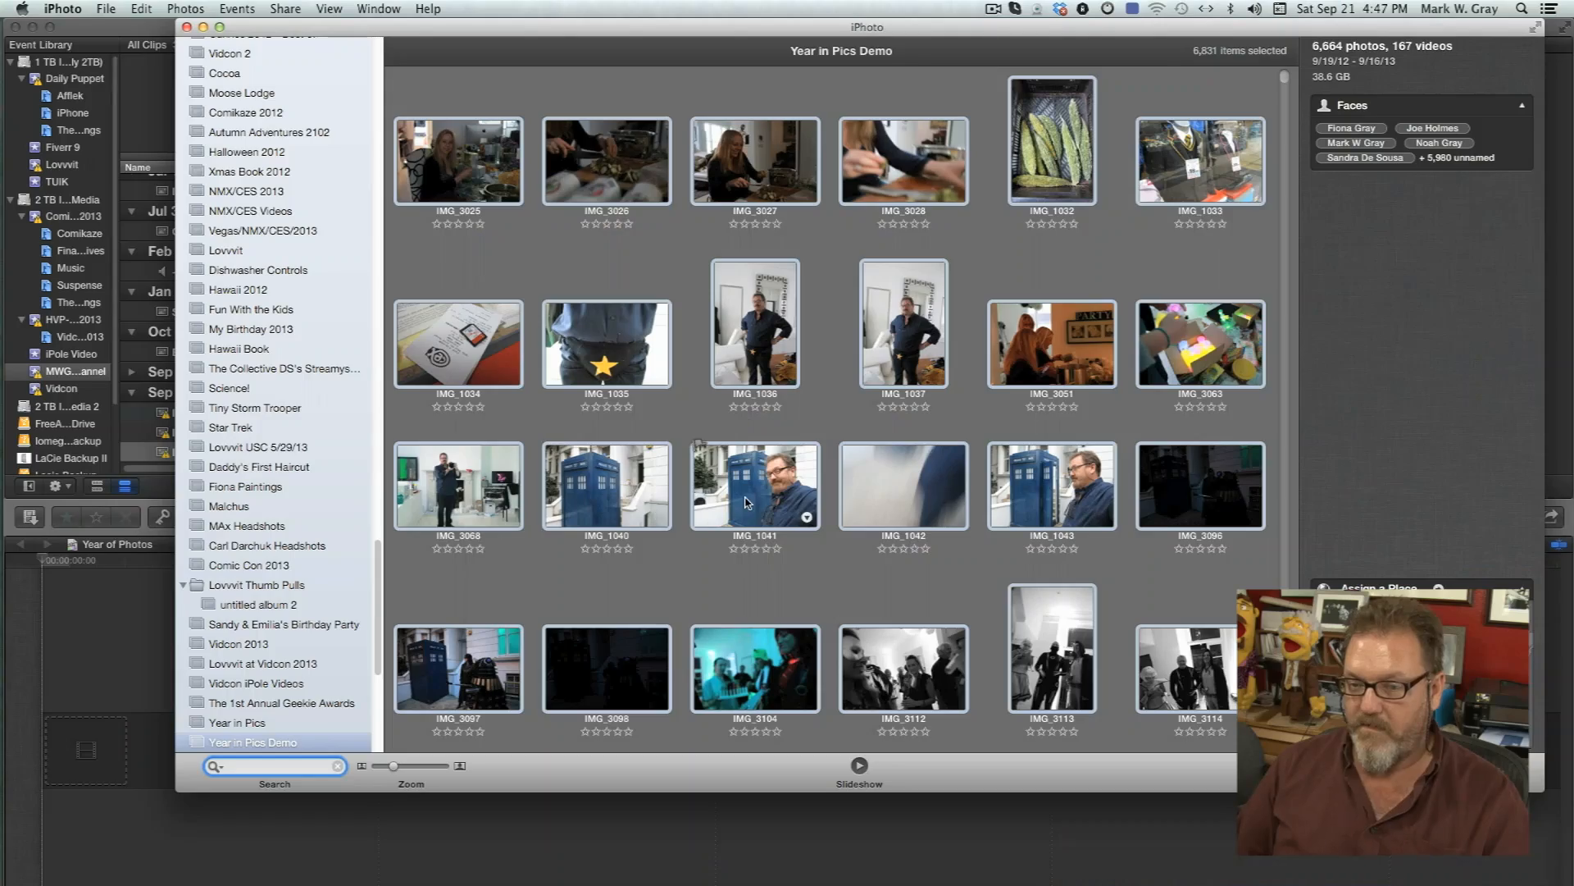
Search the album for .avi files, select all the results and remove them from the album.
{"action": "key", "text": "super+a"}
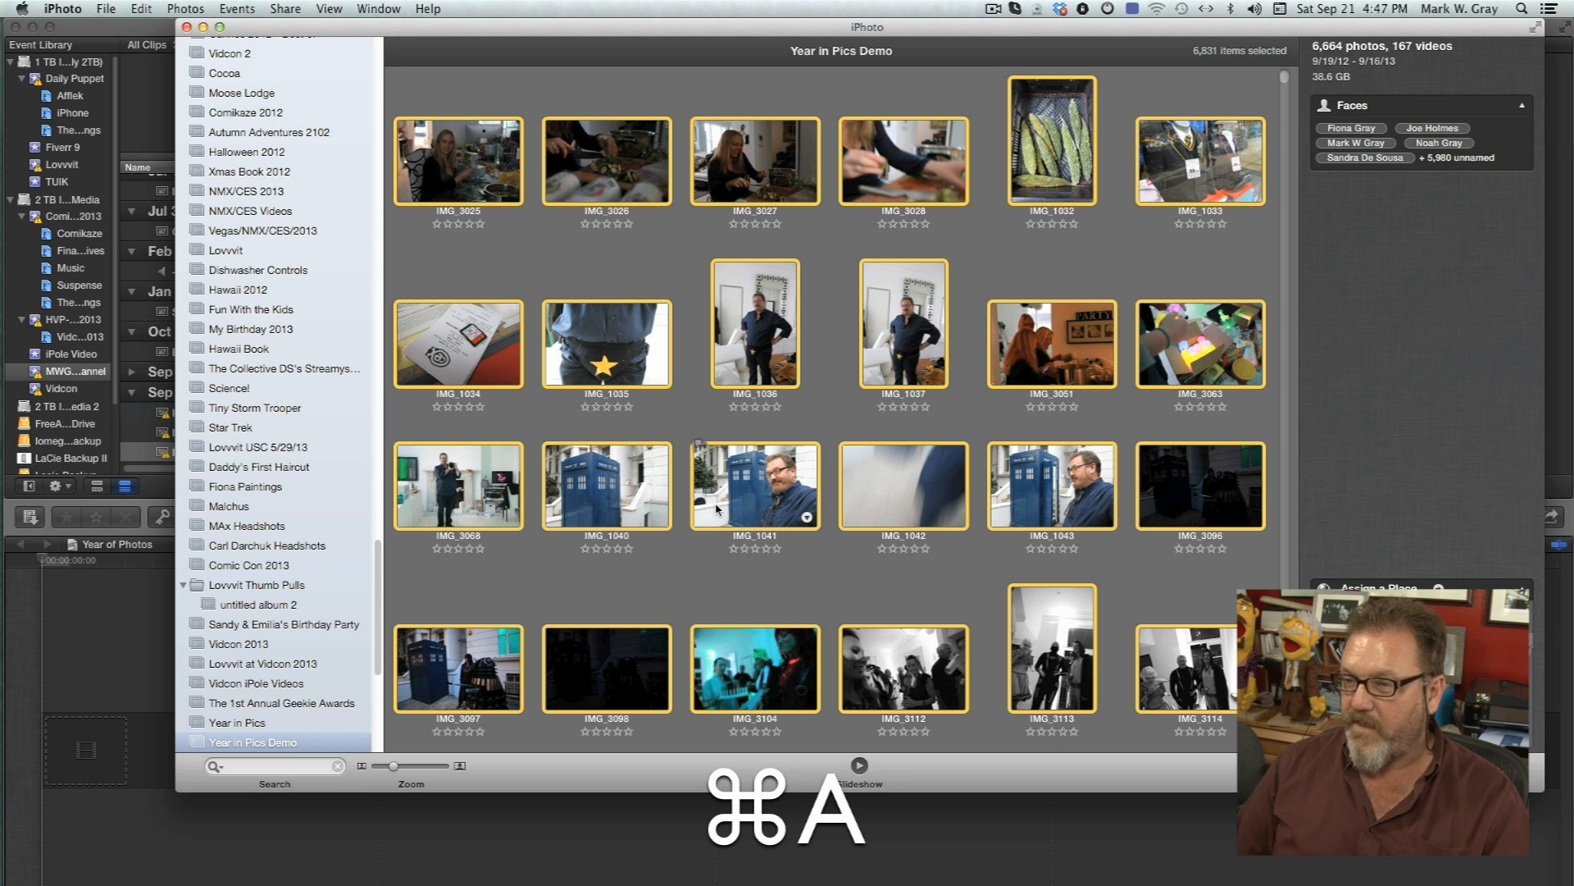
{"action": "scroll", "coordinate": [716, 509], "scroll_direction": "down", "scroll_amount": 20}
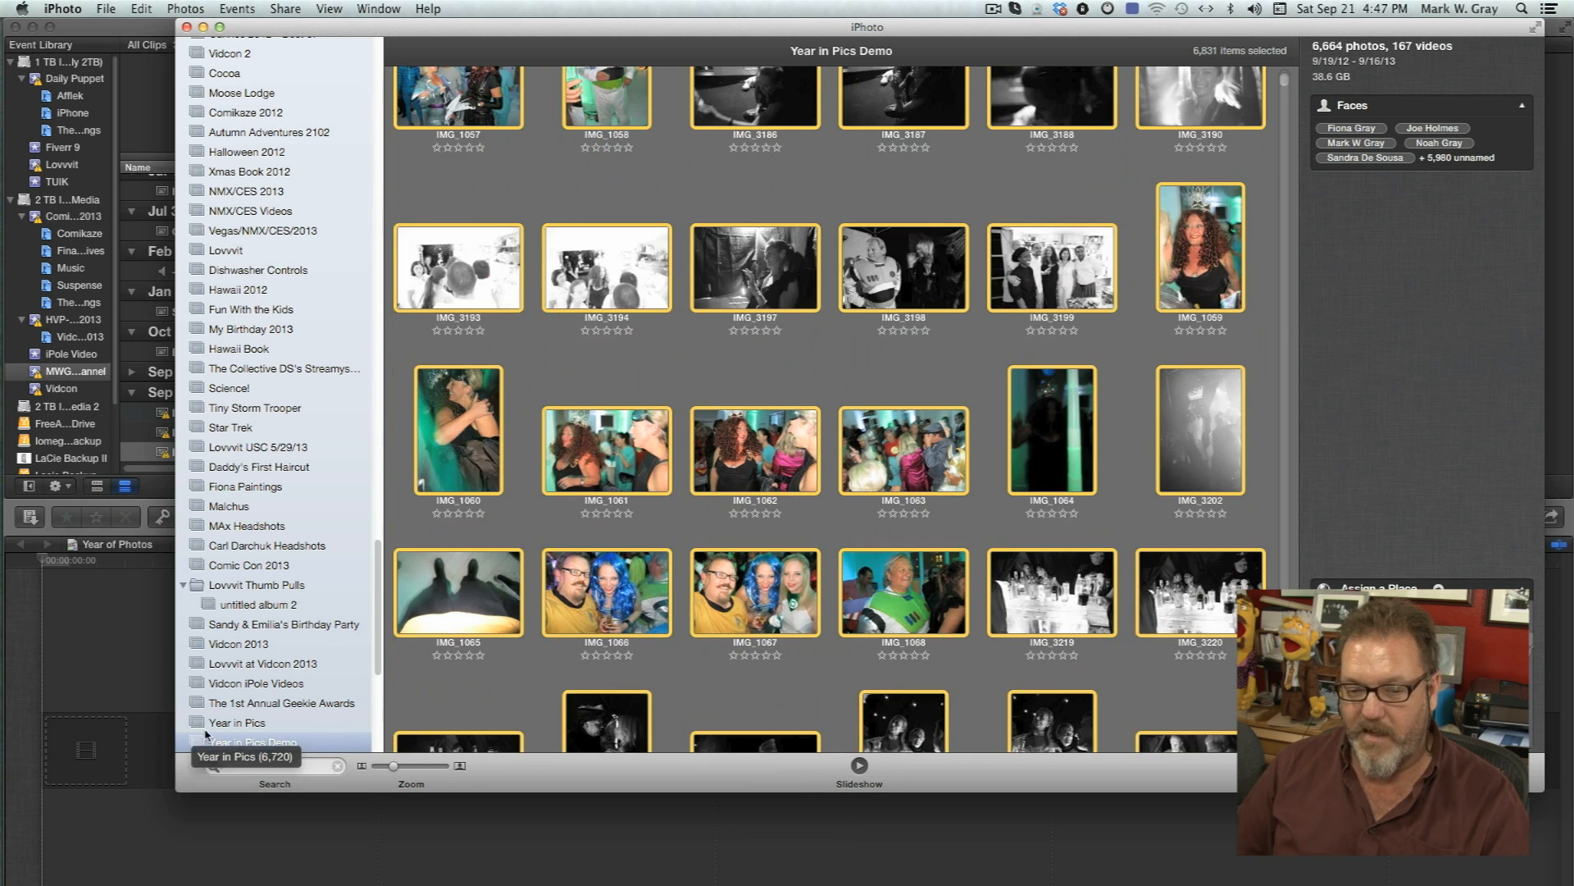
{"action": "left_click", "coordinate": [234, 765]}
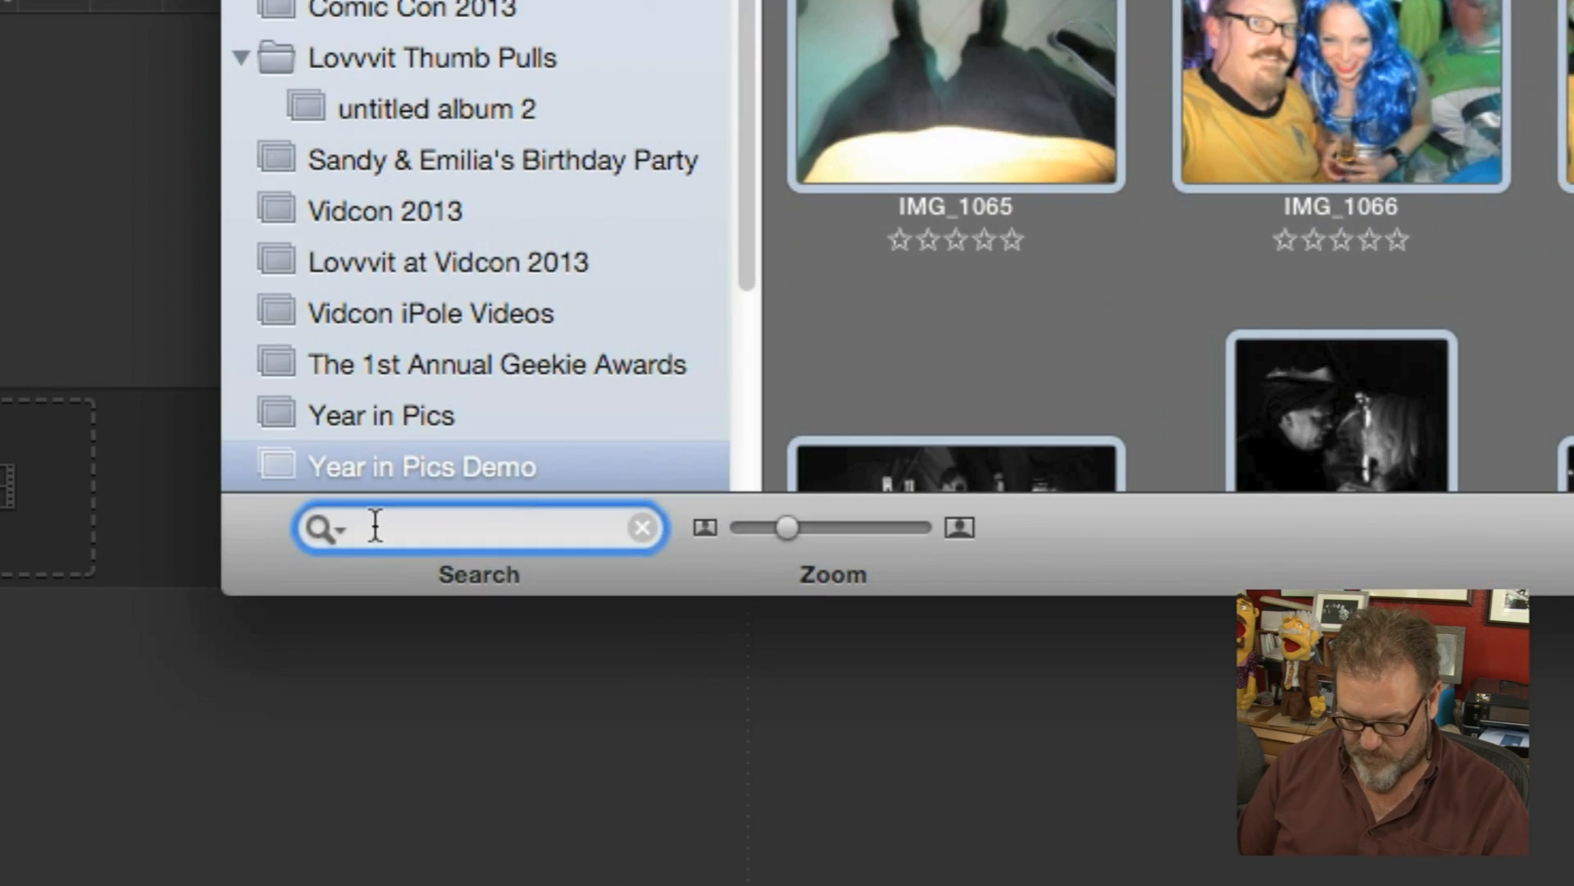
{"action": "type", "text": ".av"}
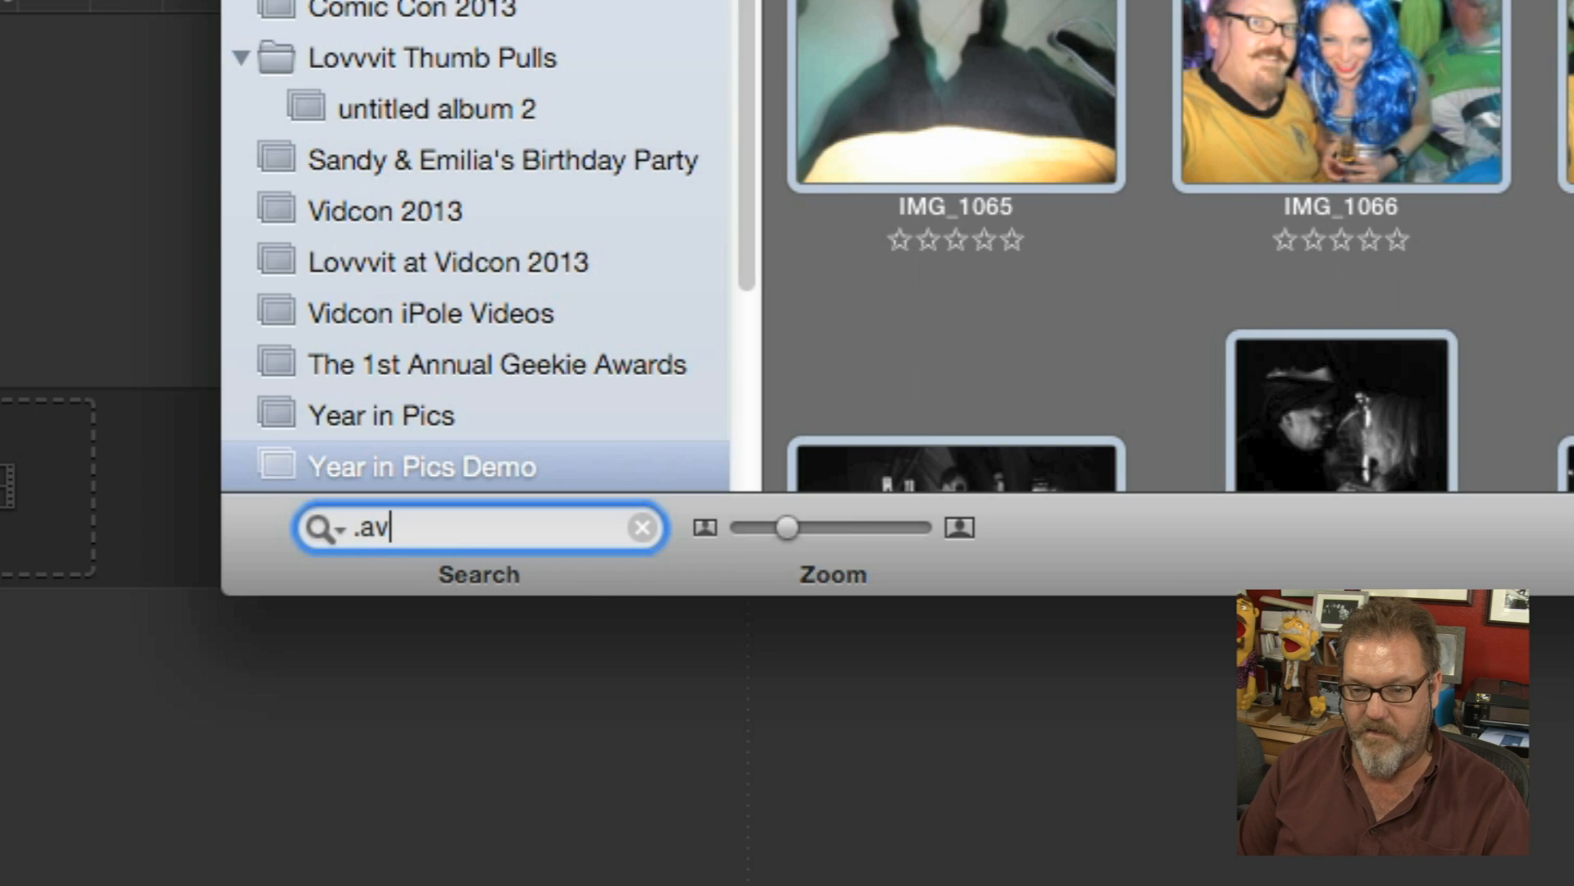
{"action": "type", "text": "i"}
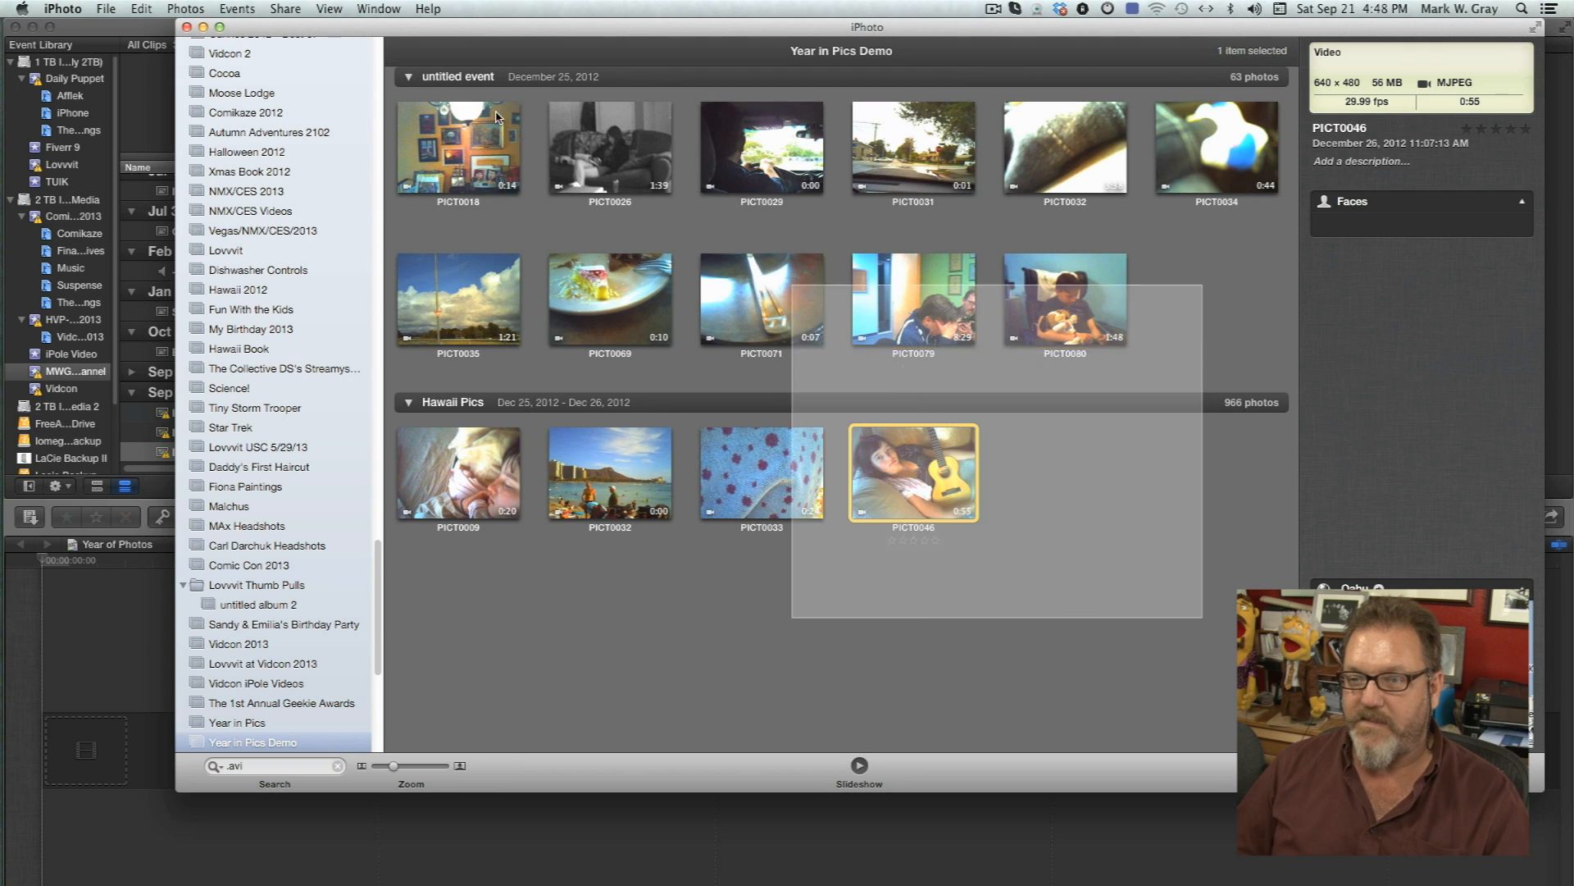
{"action": "left_click_drag", "start_coordinate": [496, 115], "coordinate": [450, 98]}
{"action": "key", "text": "BackSpace"}
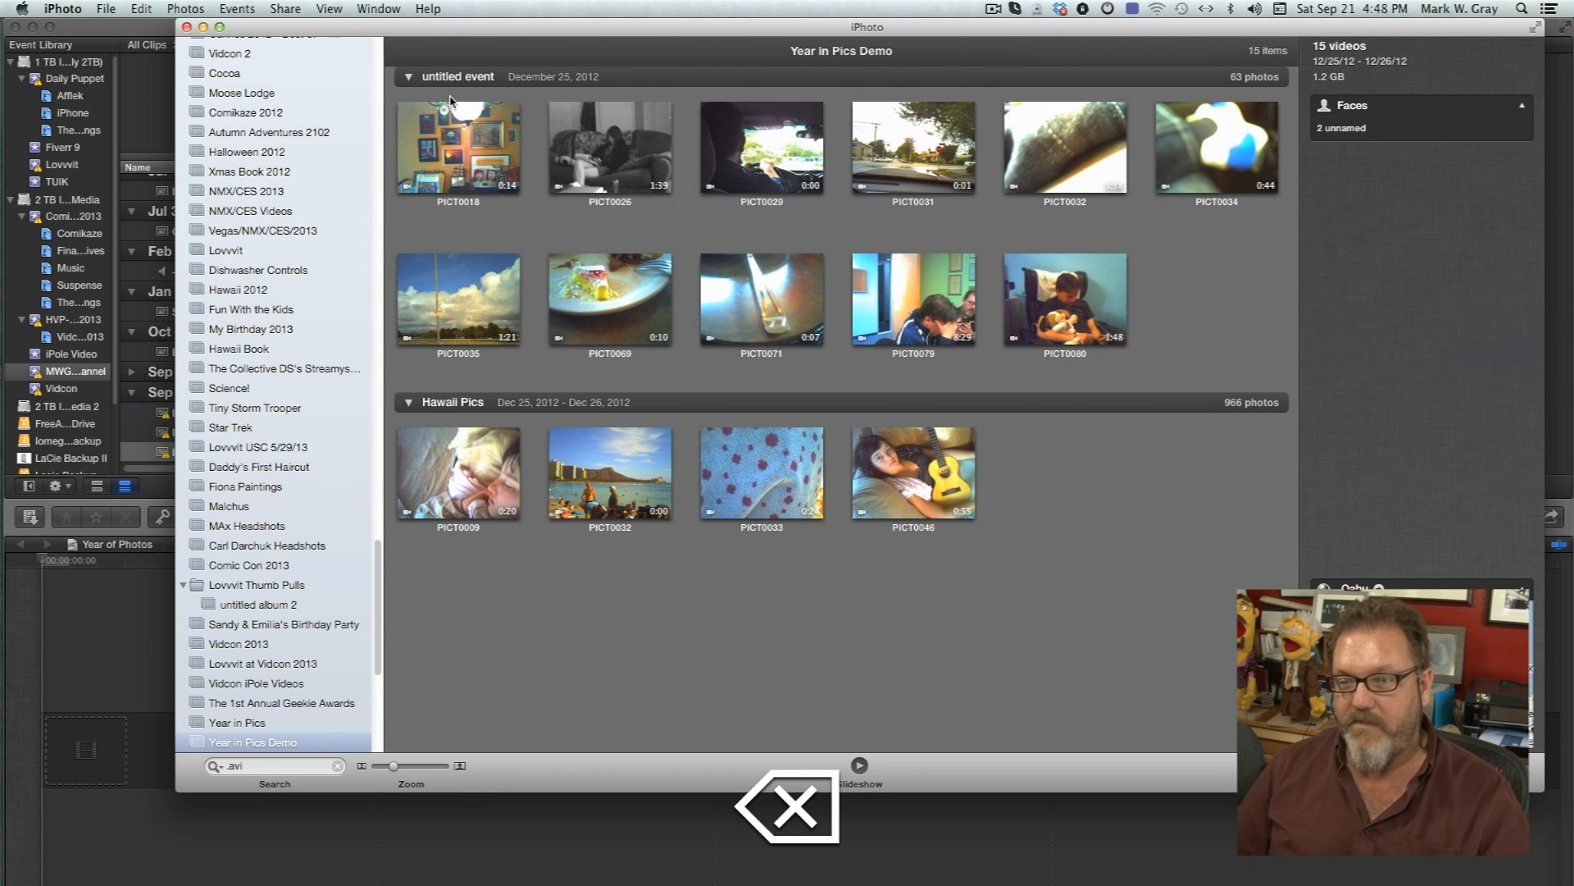
Search the album for .mp4 files, select all the results and delete them.
{"action": "left_click", "coordinate": [304, 764]}
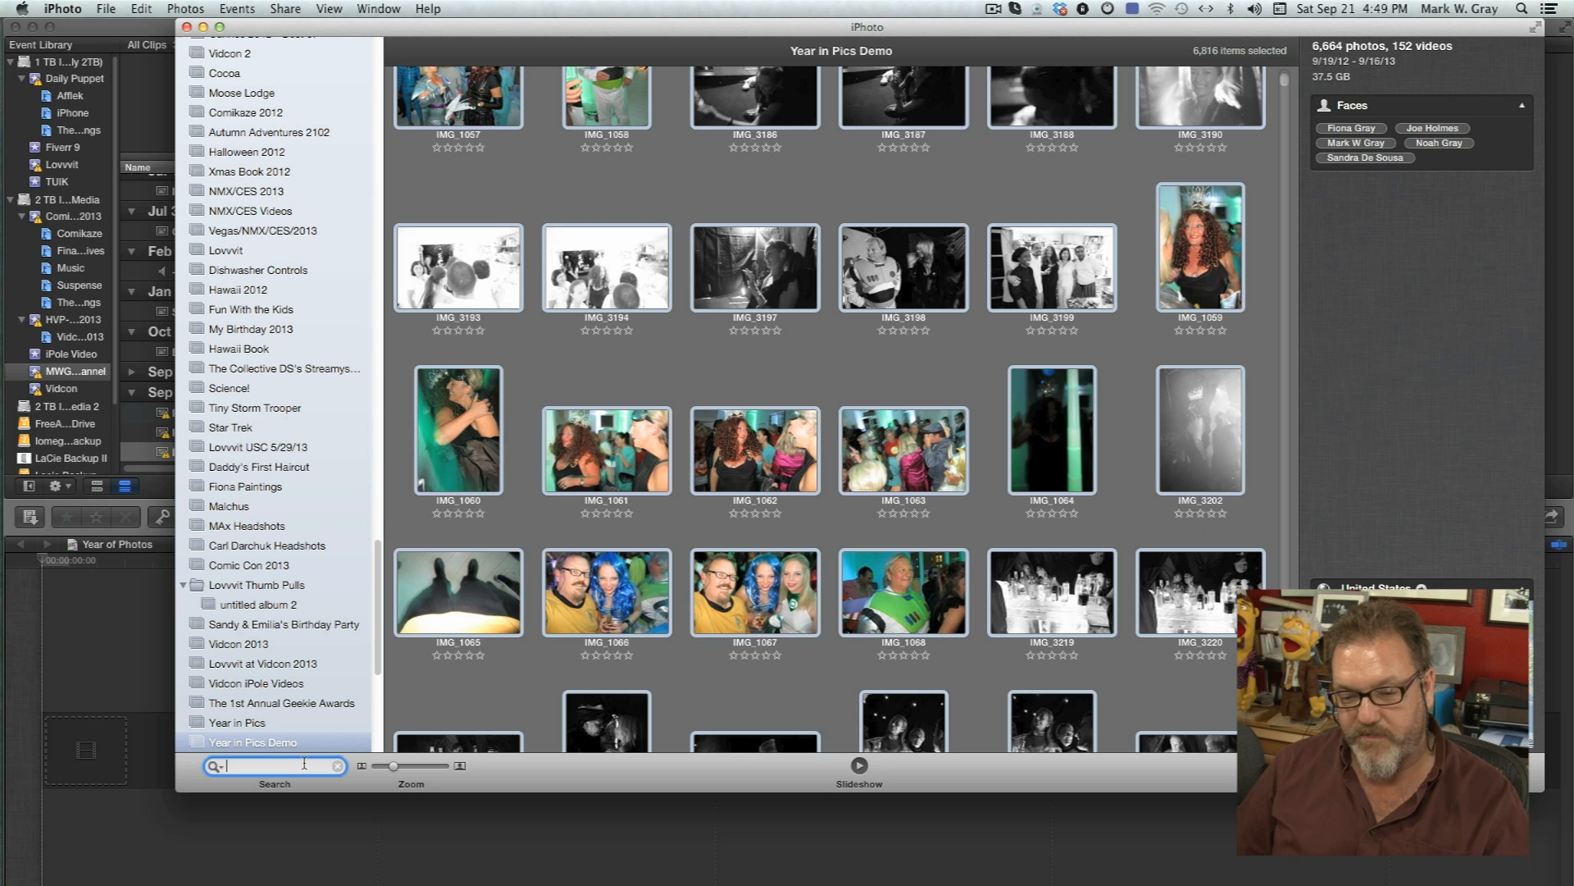
{"action": "type", "text": ".mp4"}
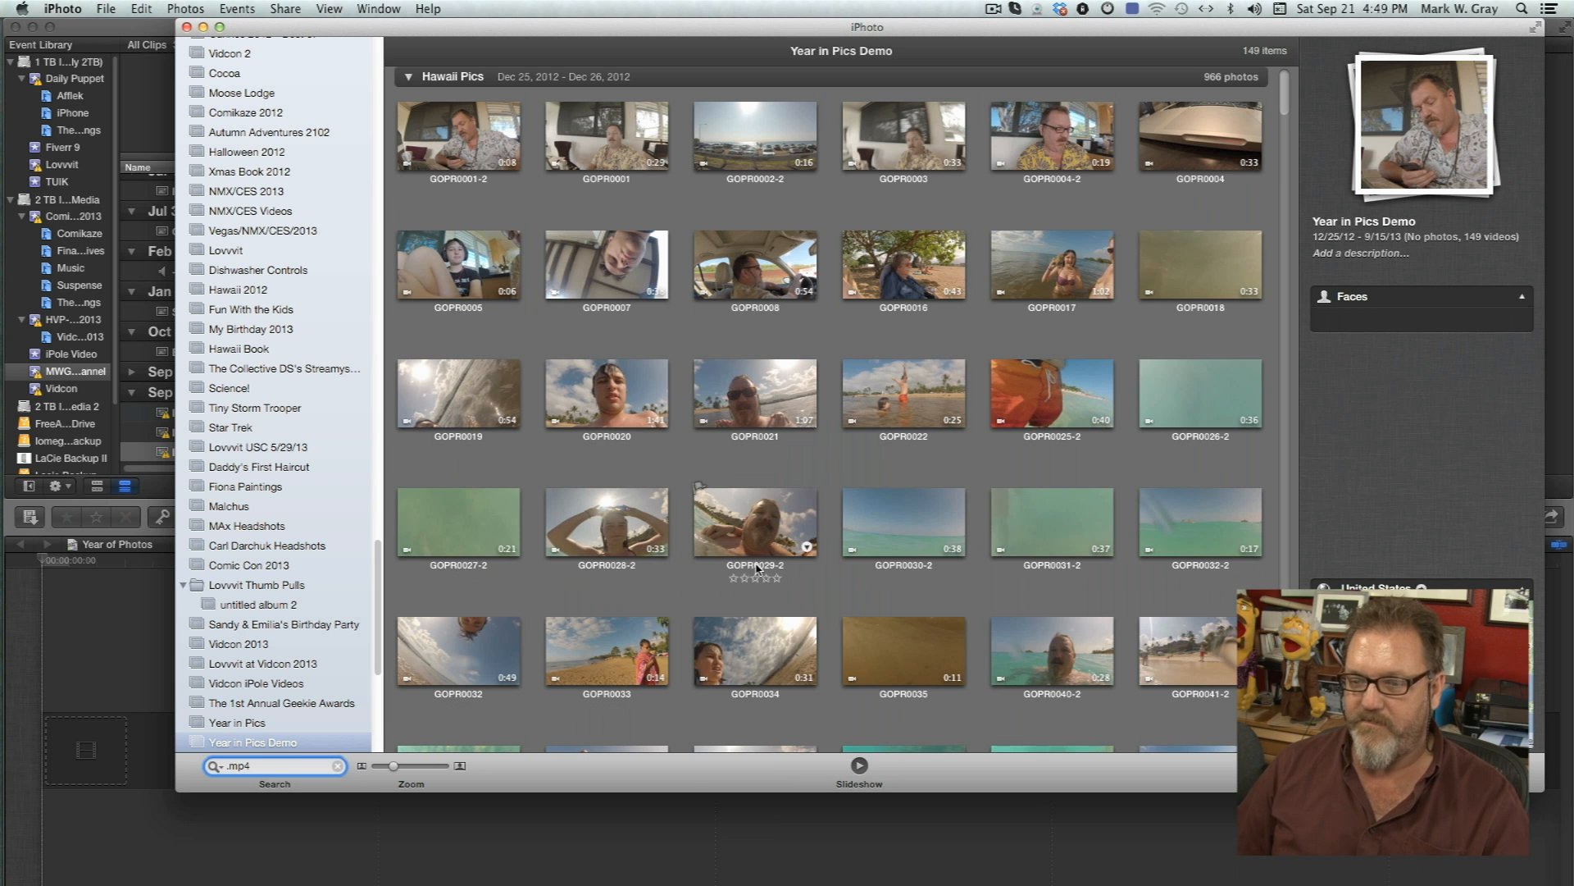
{"action": "key", "text": "super+a"}
{"action": "key", "text": "super+BackSpace"}
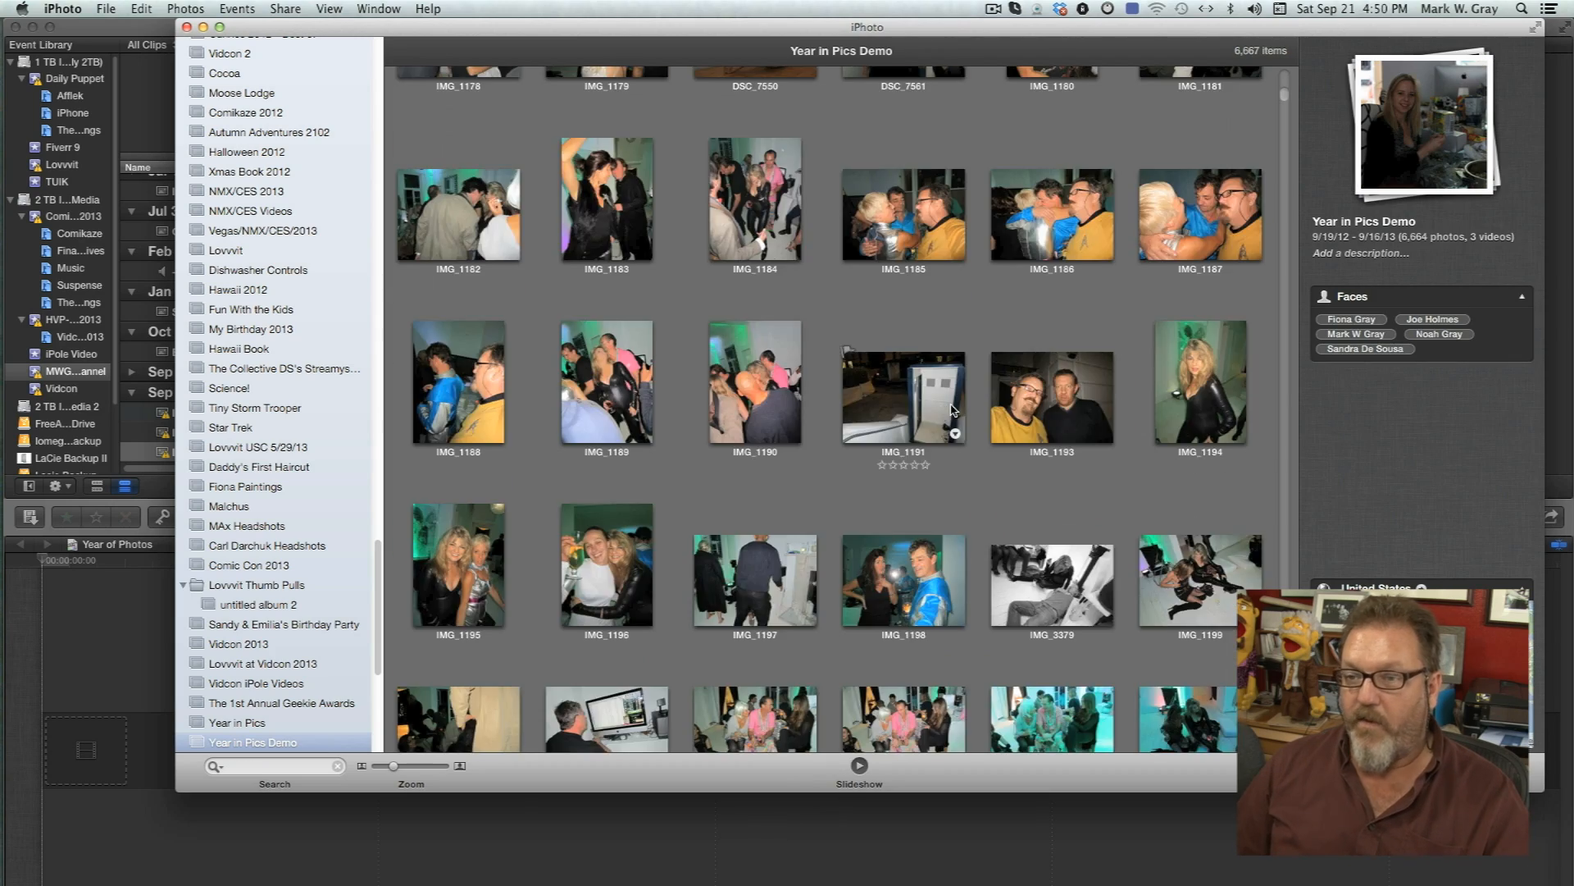
Select all items in the album and drag them into the Final Cut Pro timeline, accepting 1080p HD, 1920x1080, 23.98p video properties.
{"action": "scroll", "coordinate": [954, 404], "scroll_direction": "down", "scroll_amount": 10}
{"action": "scroll", "coordinate": [953, 407], "scroll_direction": "up", "scroll_amount": 10}
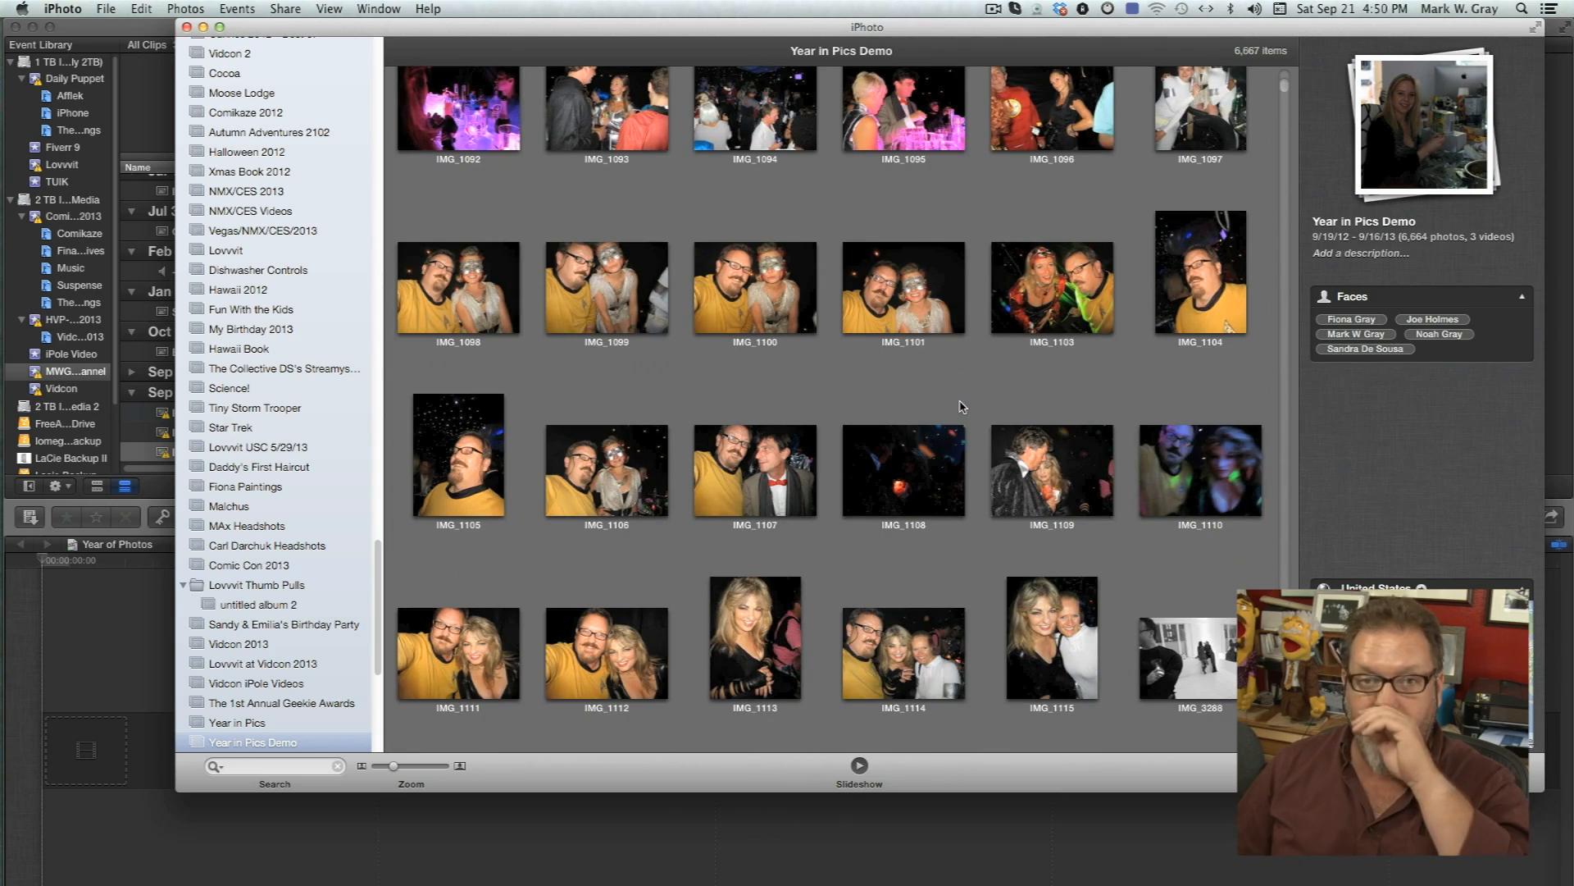
{"action": "scroll", "coordinate": [963, 407], "scroll_direction": "up", "scroll_amount": 10}
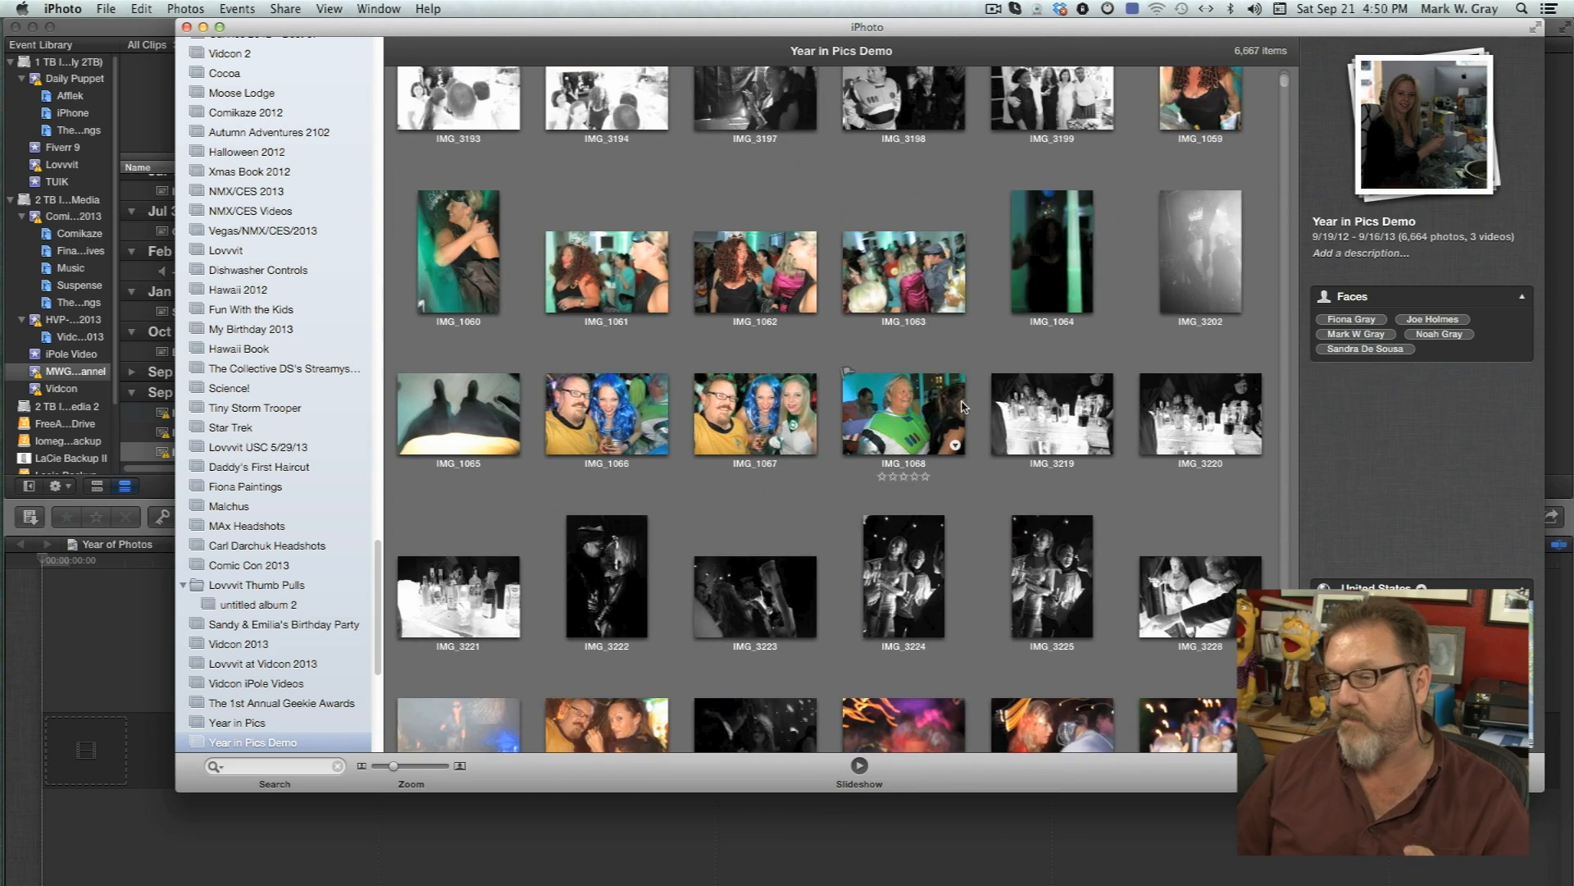
{"action": "left_click", "coordinate": [864, 259]}
{"action": "key", "text": "super+a"}
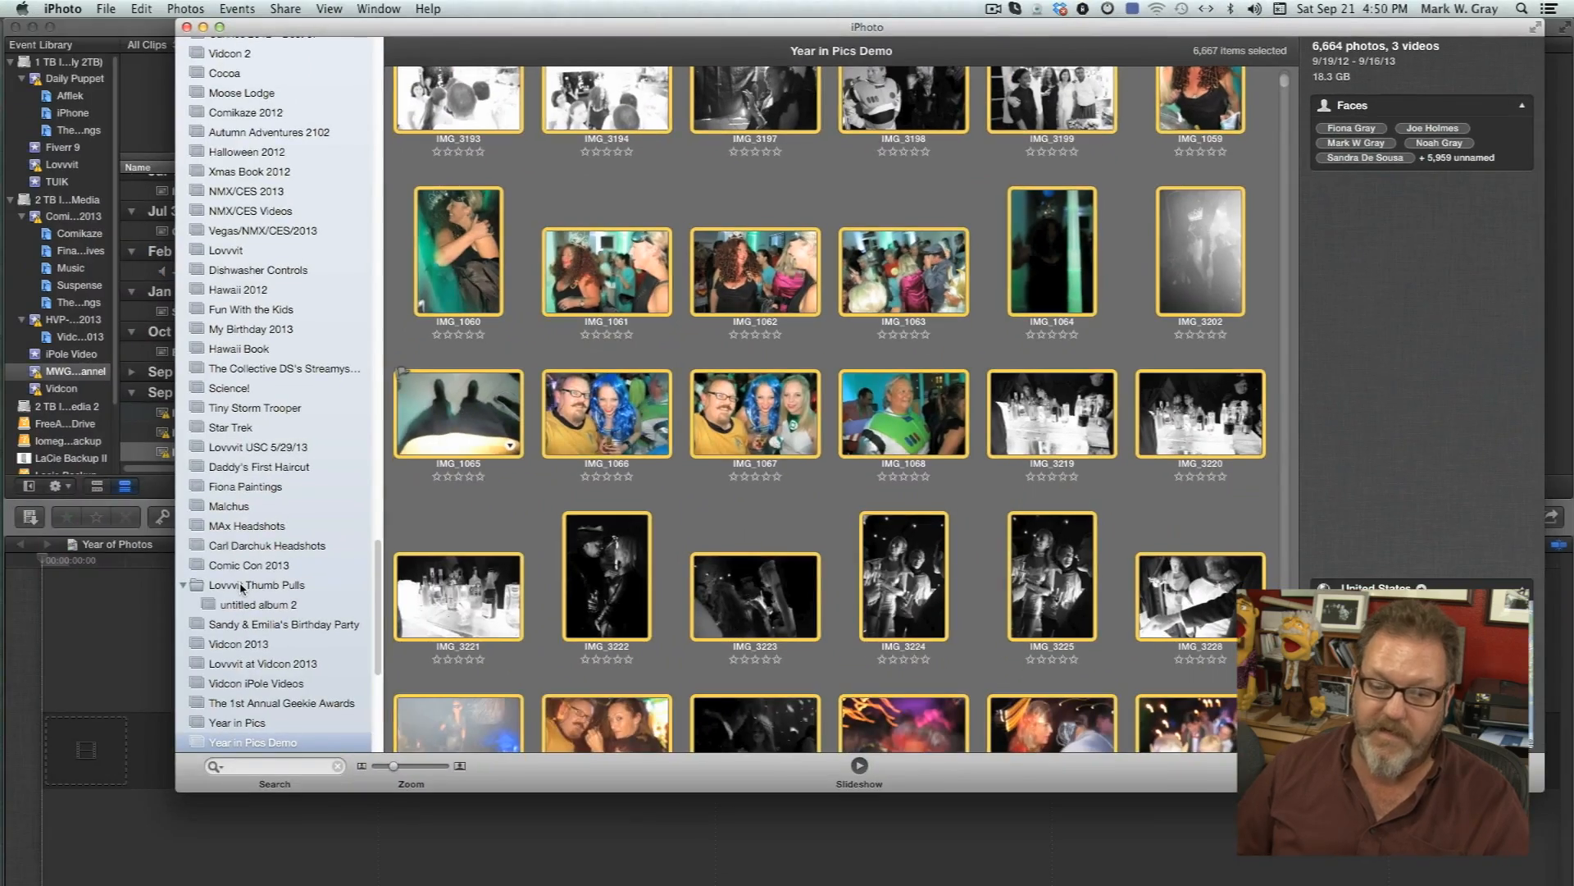
{"action": "left_click_drag", "start_coordinate": [242, 587], "coordinate": [107, 752]}
{"action": "left_click_drag", "start_coordinate": [318, 617], "coordinate": [497, 462]}
{"action": "left_click_drag", "start_coordinate": [460, 82], "coordinate": [1245, 249]}
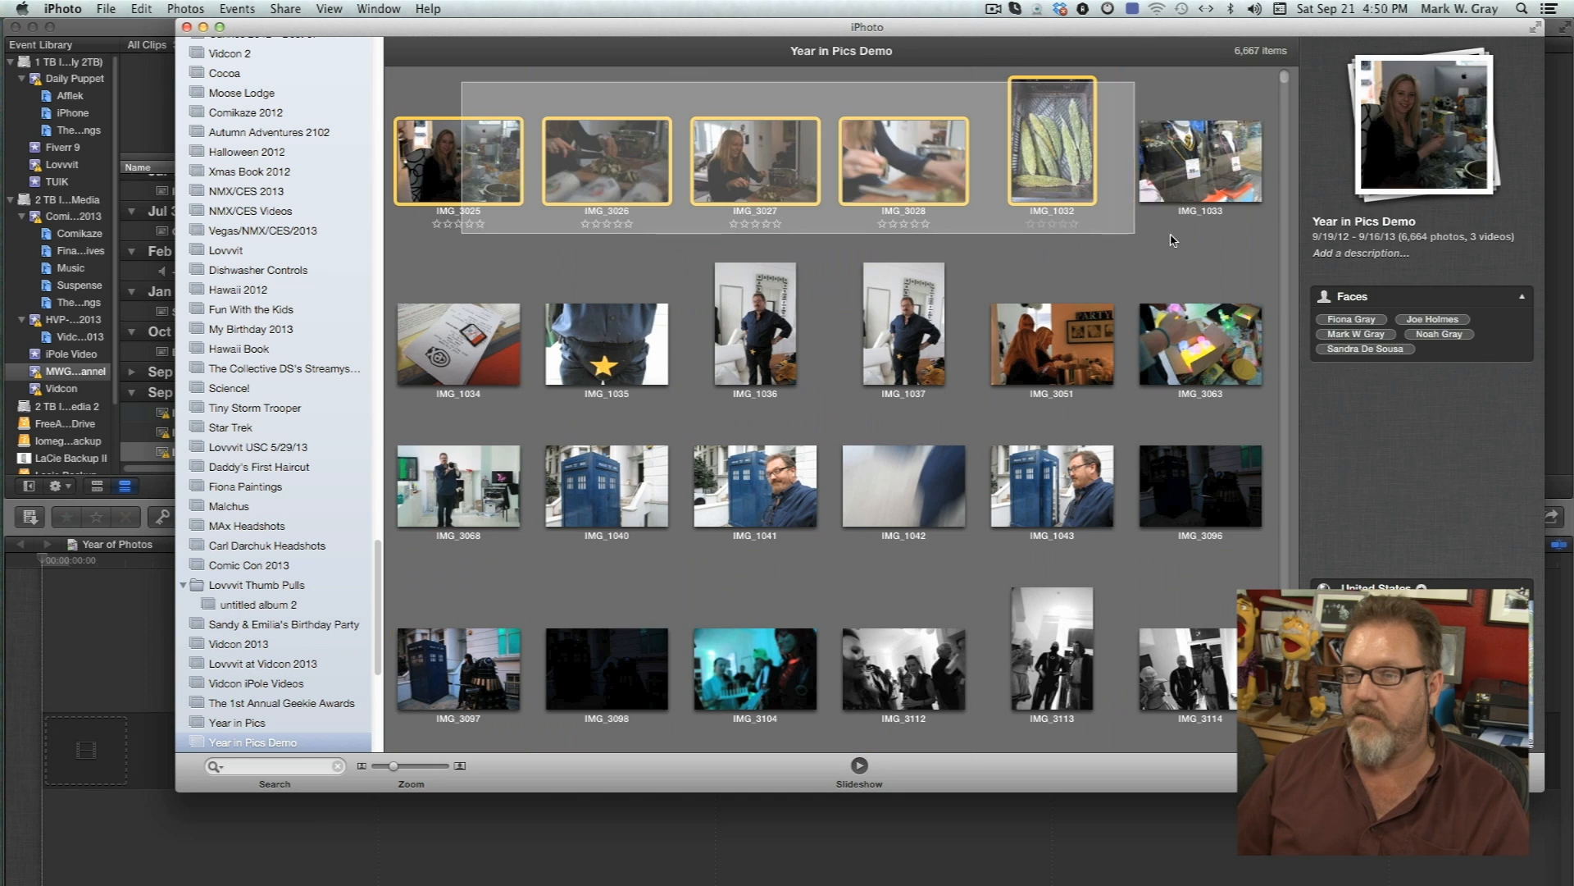
{"action": "left_click_drag", "start_coordinate": [740, 172], "coordinate": [113, 748]}
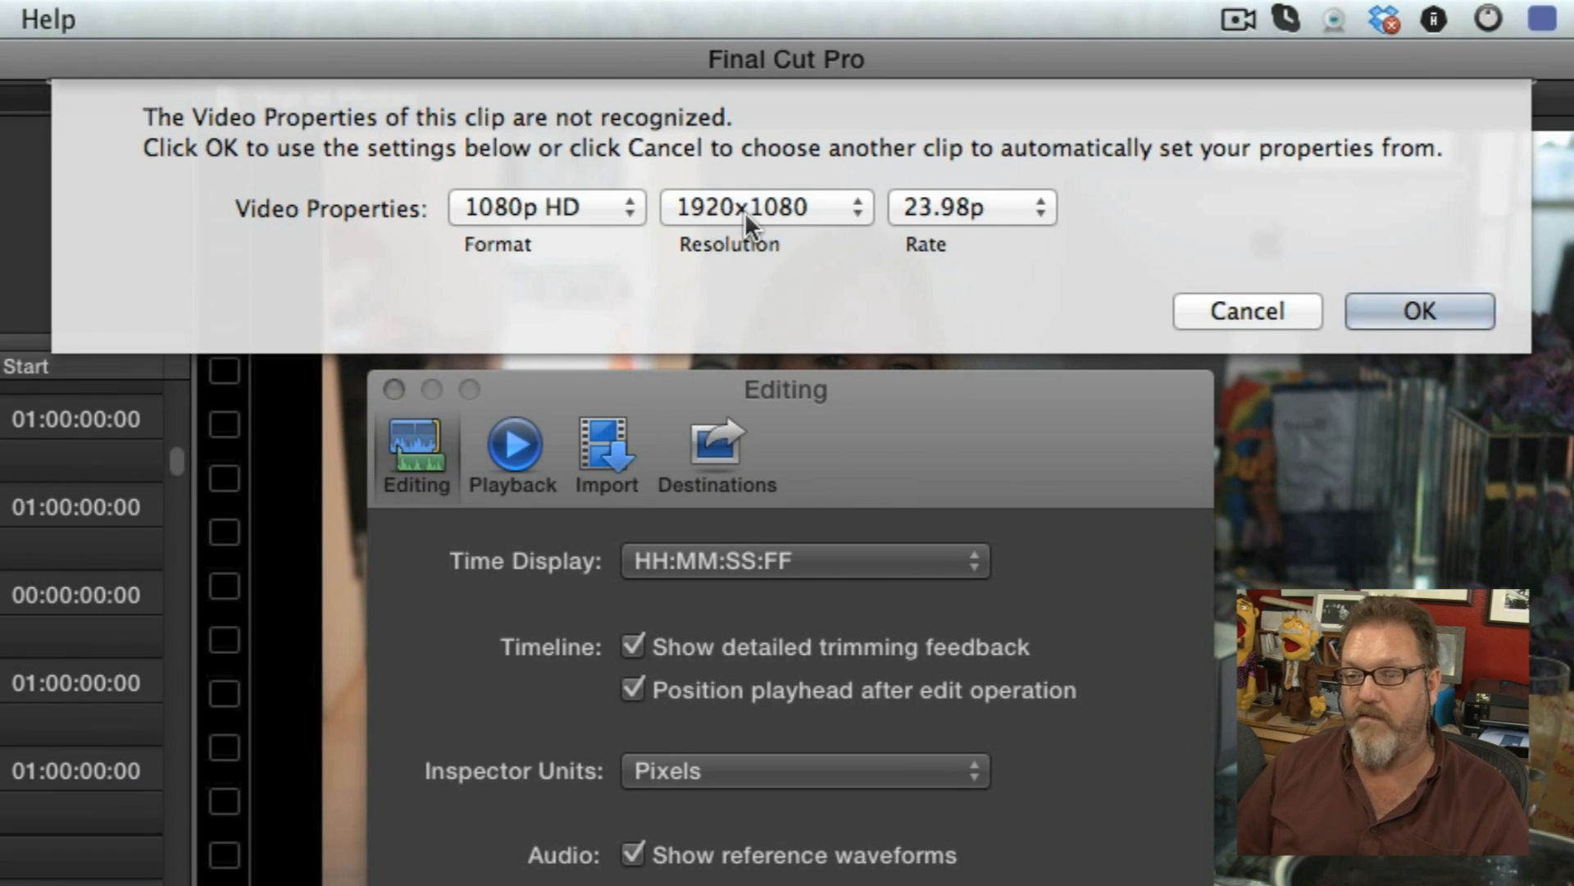
{"action": "left_click", "coordinate": [1434, 302]}
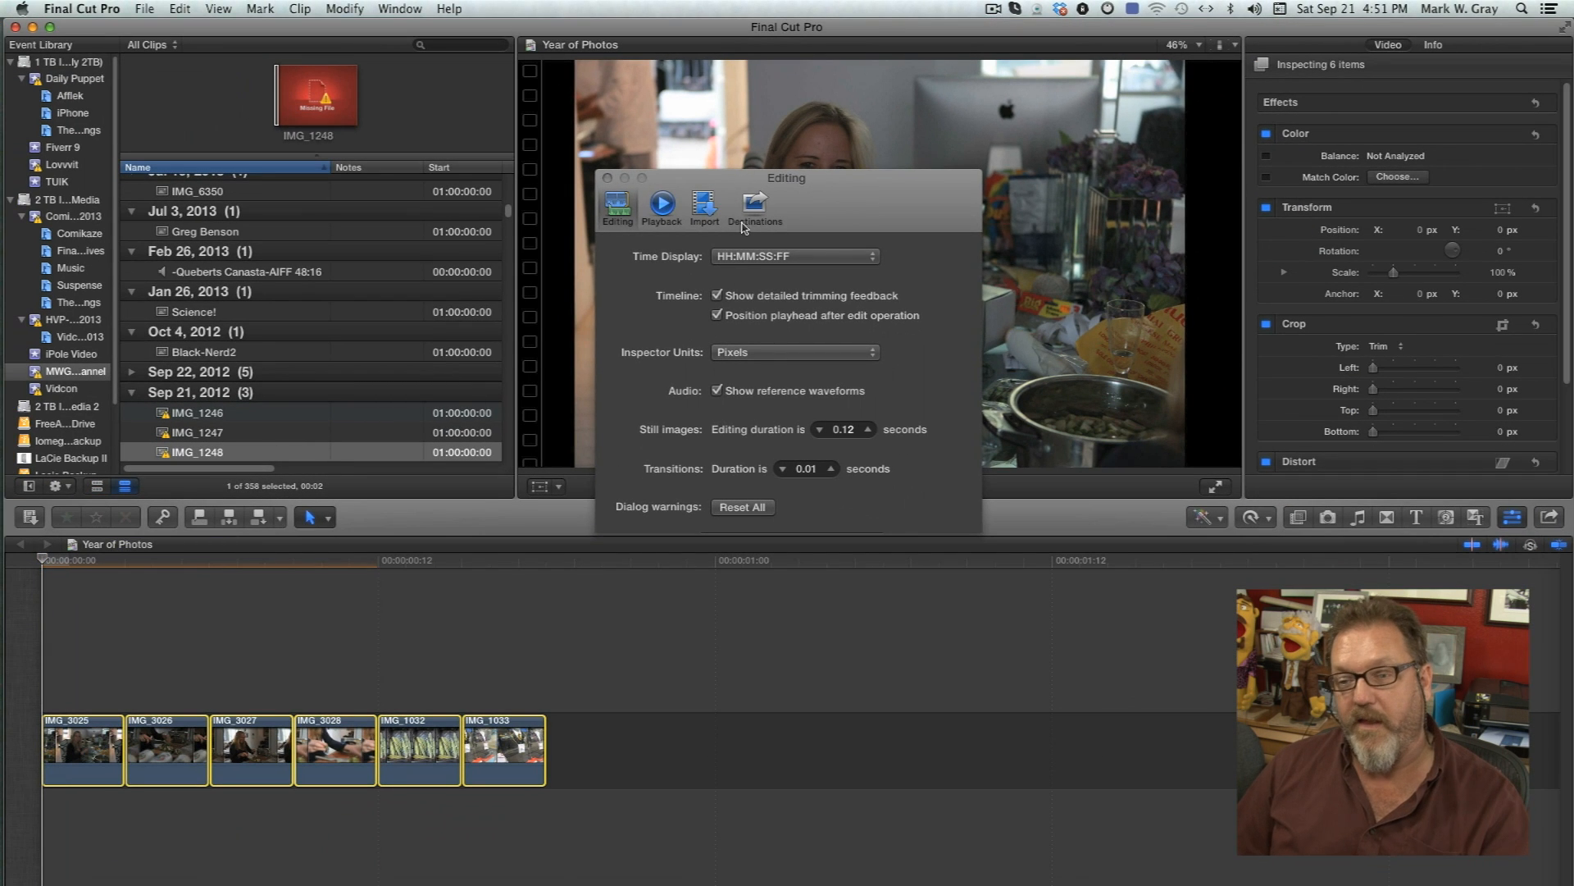
Check the Import preferences, then close the preferences window.
{"action": "left_click", "coordinate": [701, 211]}
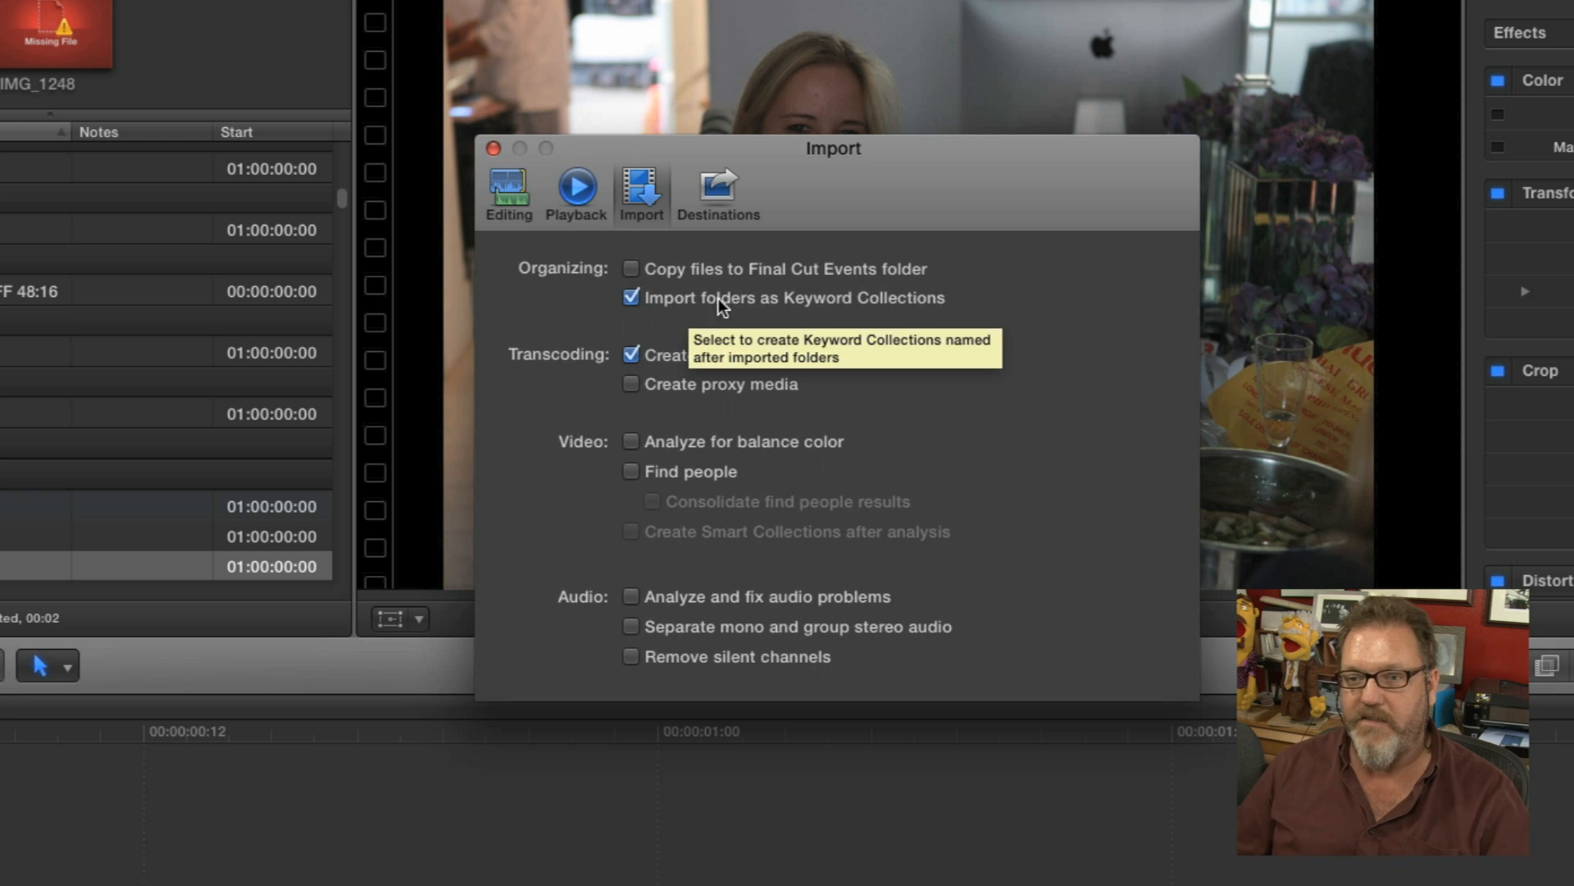
{"action": "left_click", "coordinate": [494, 149]}
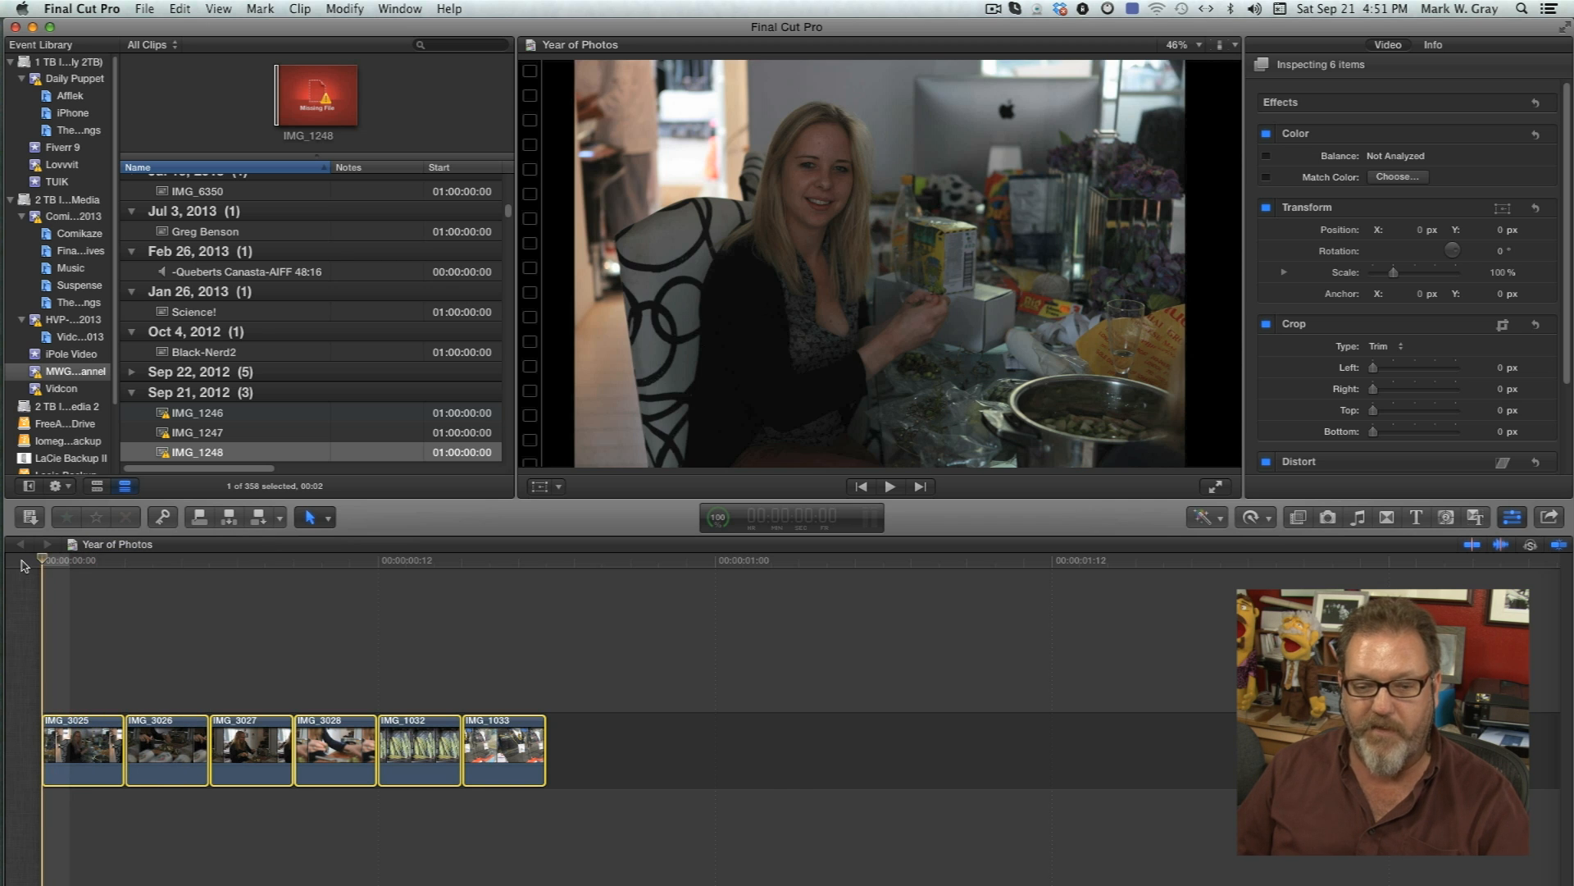
Switch back to iPhoto, scroll through the Year in Pics Demo album and select all its loaded photos.
{"action": "key", "text": "space"}
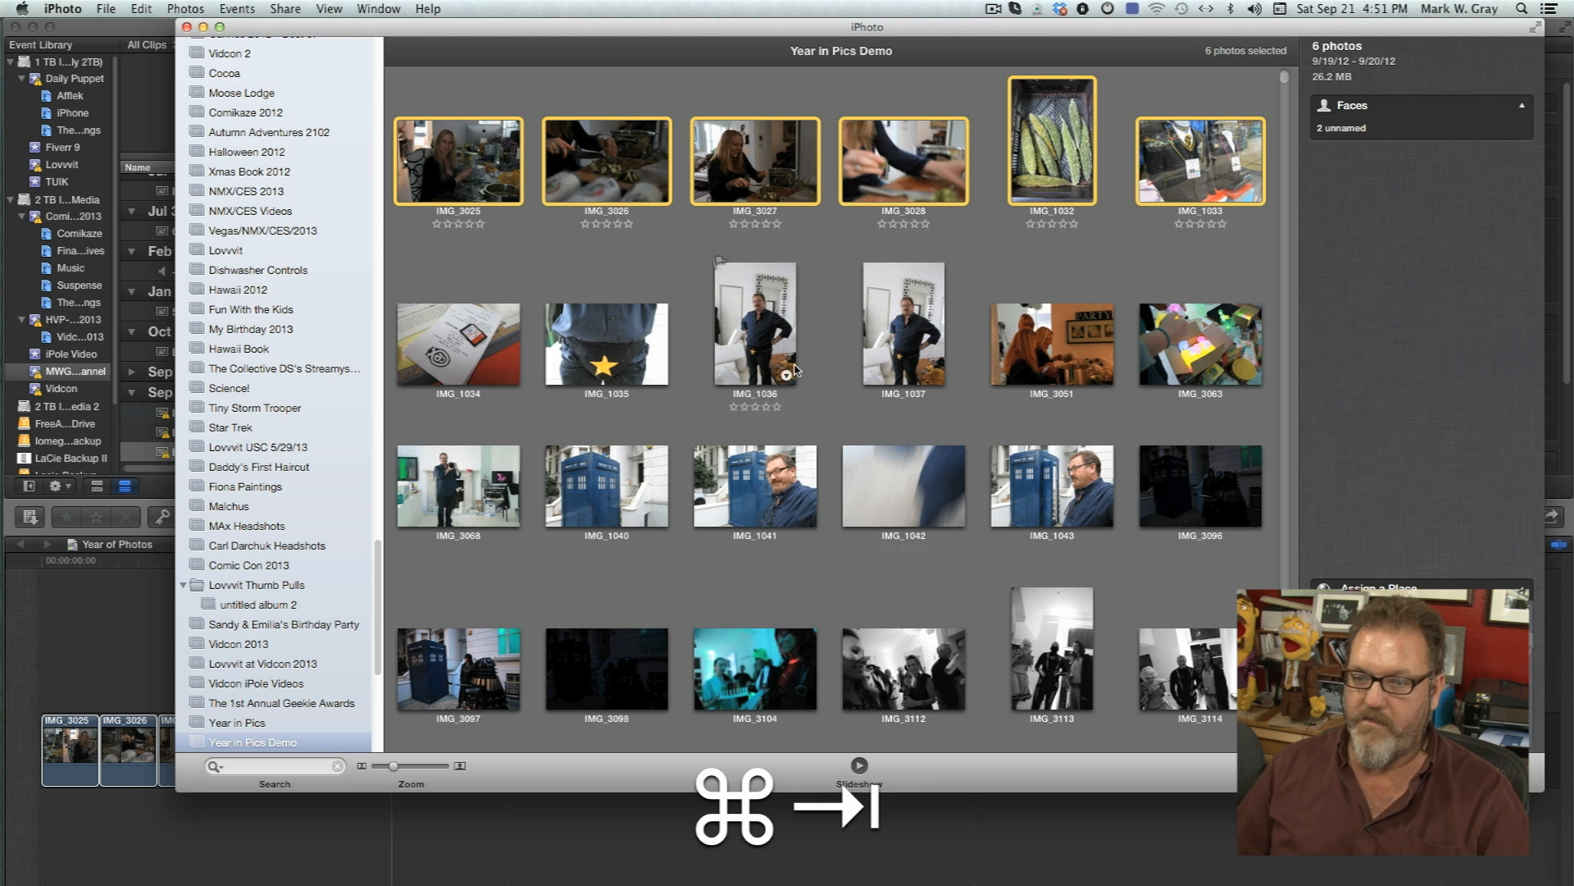
{"action": "key", "text": "super+Tab"}
{"action": "left_click_drag", "start_coordinate": [474, 287], "coordinate": [1215, 709]}
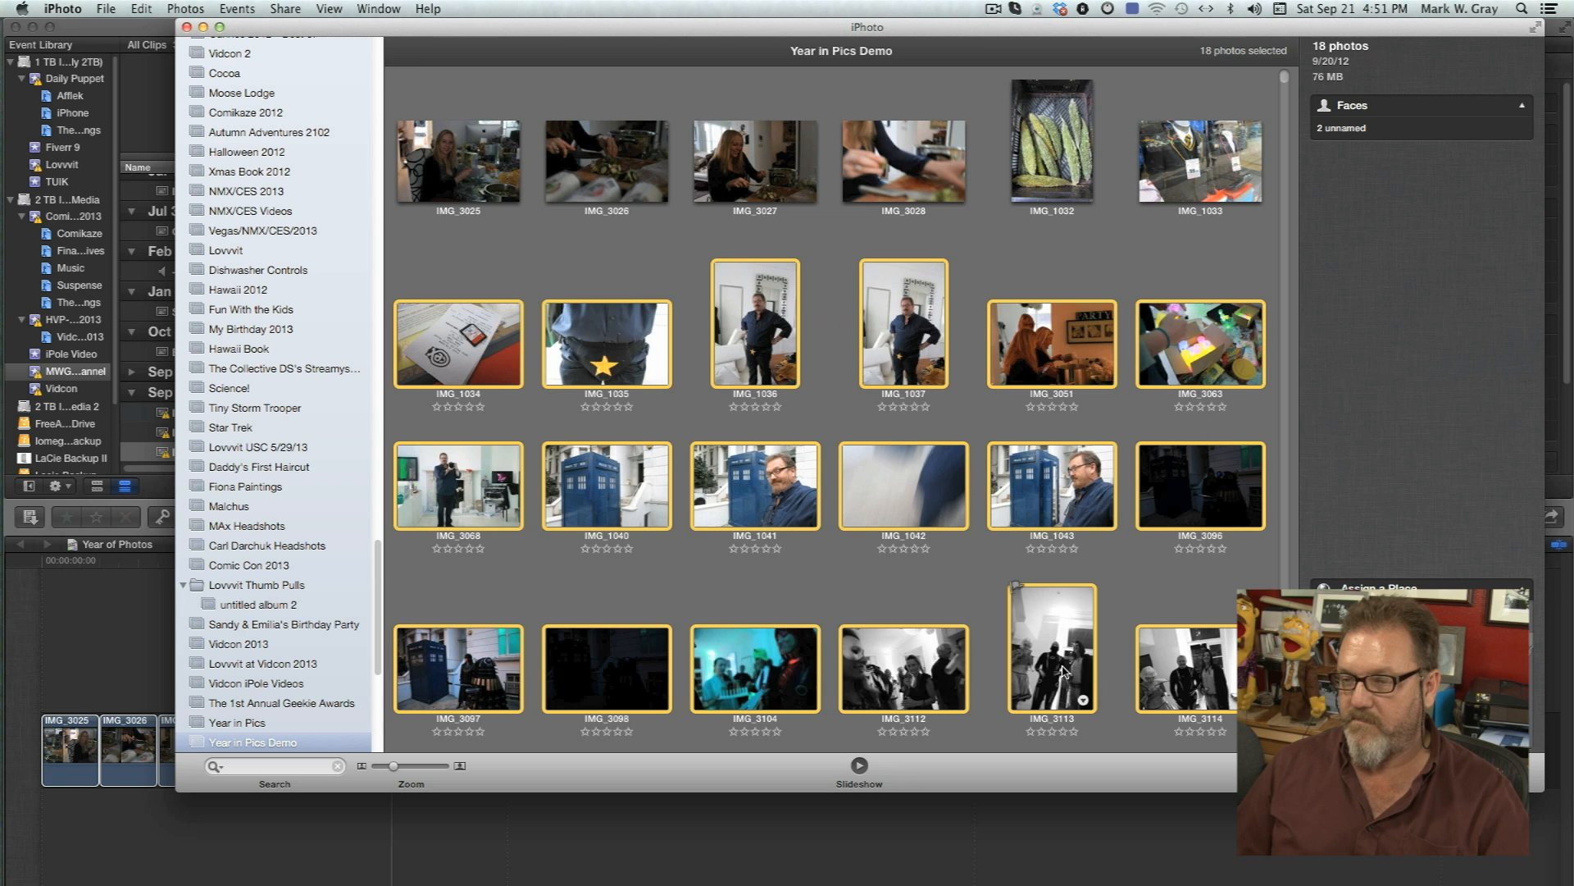
{"action": "scroll", "coordinate": [1064, 664], "scroll_direction": "down", "scroll_amount": 3}
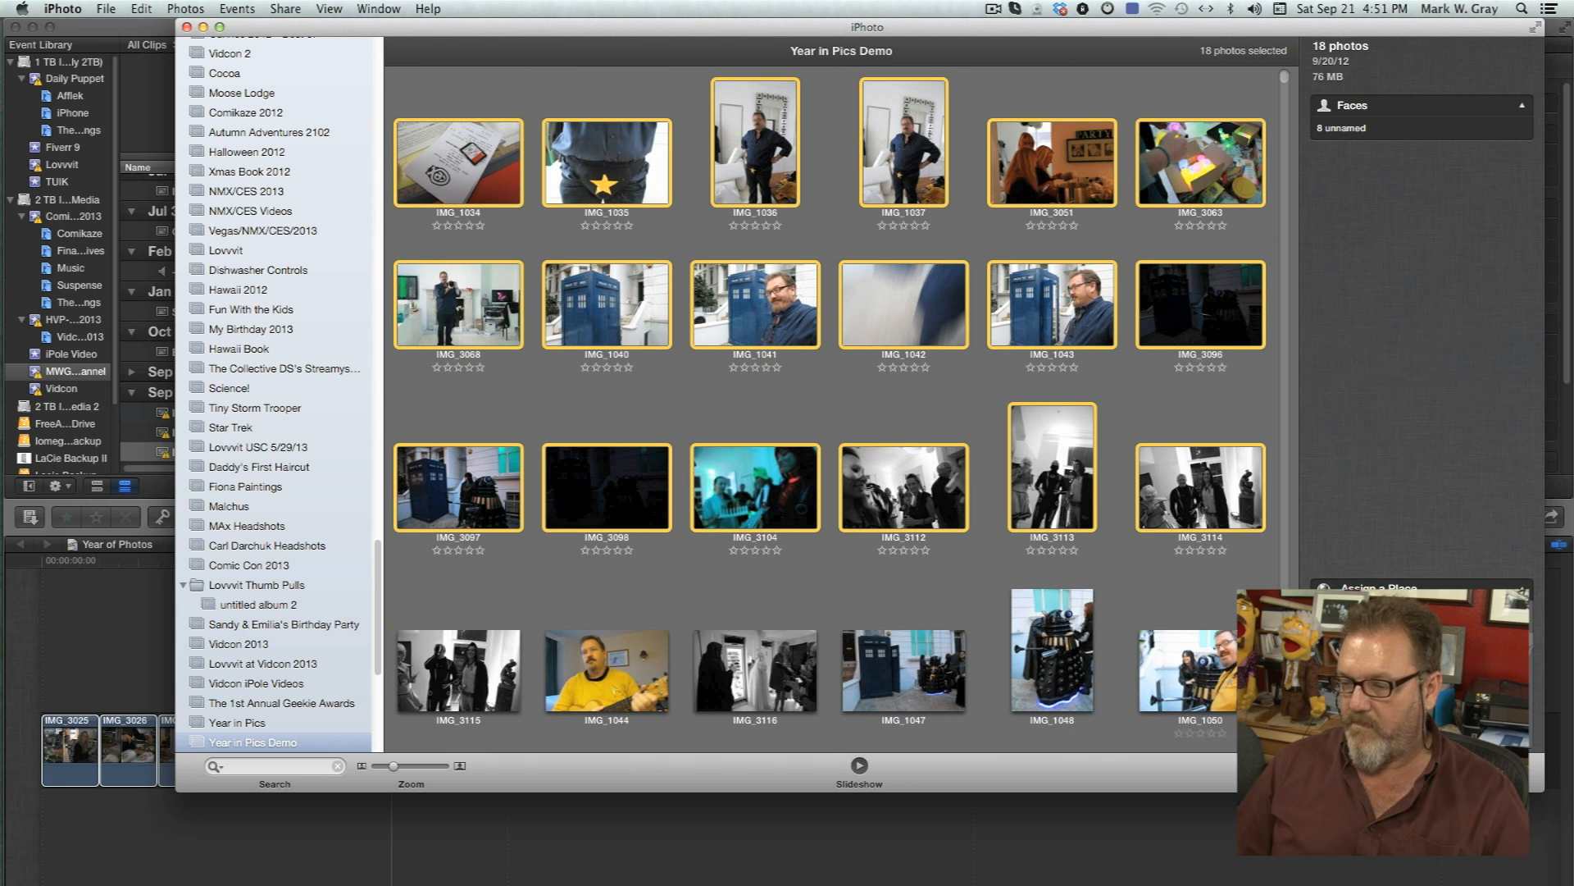
{"action": "scroll", "coordinate": [1064, 665], "scroll_direction": "down", "scroll_amount": 10}
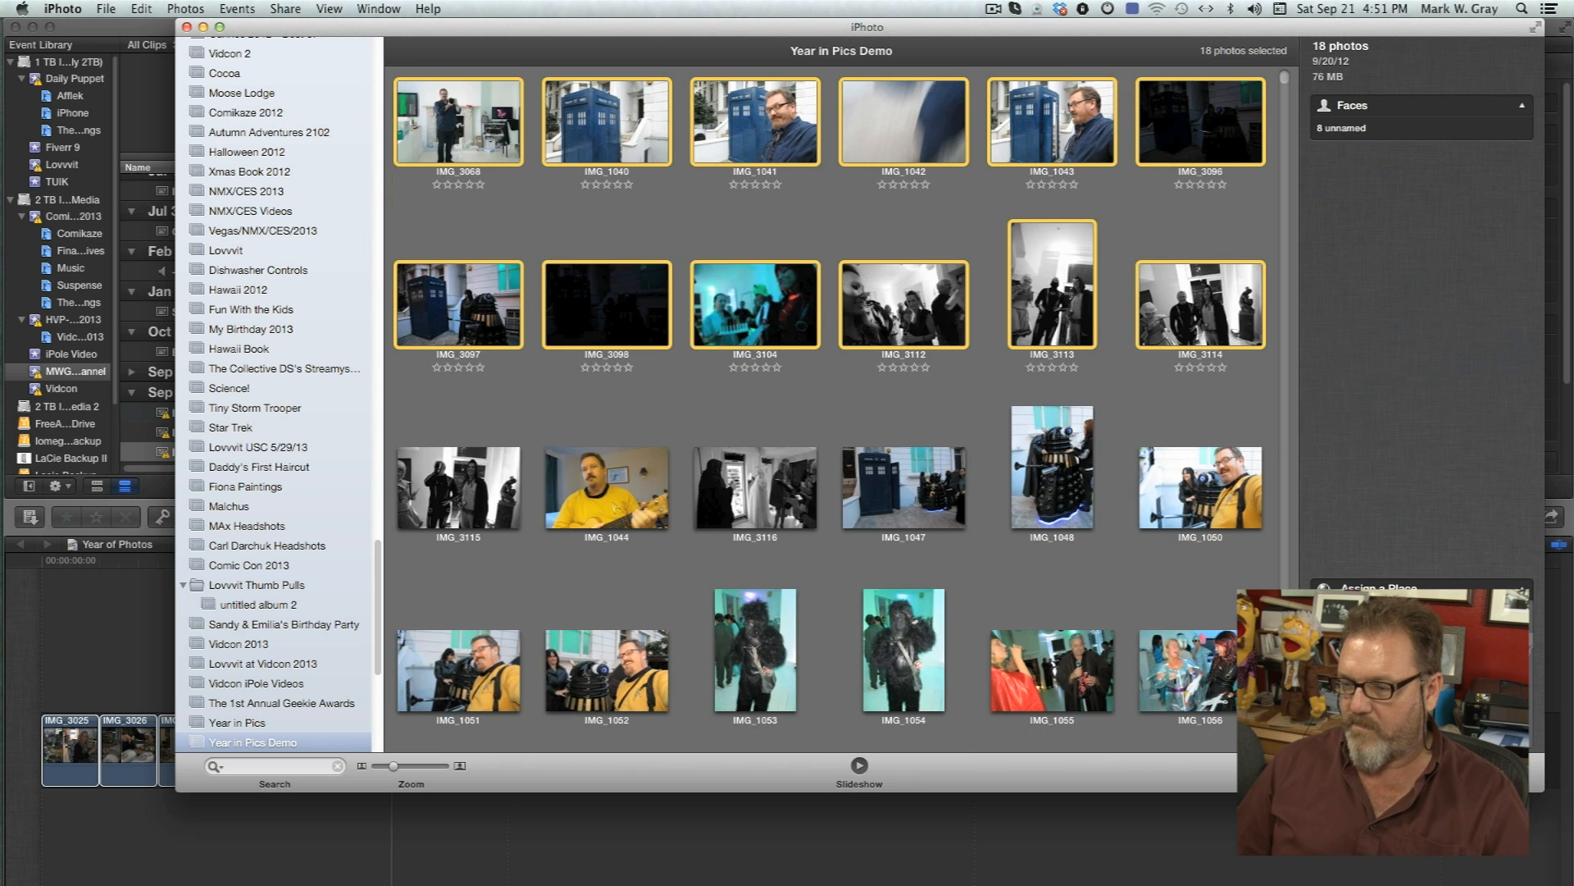
{"action": "scroll", "coordinate": [837, 410], "scroll_direction": "down", "scroll_amount": 10}
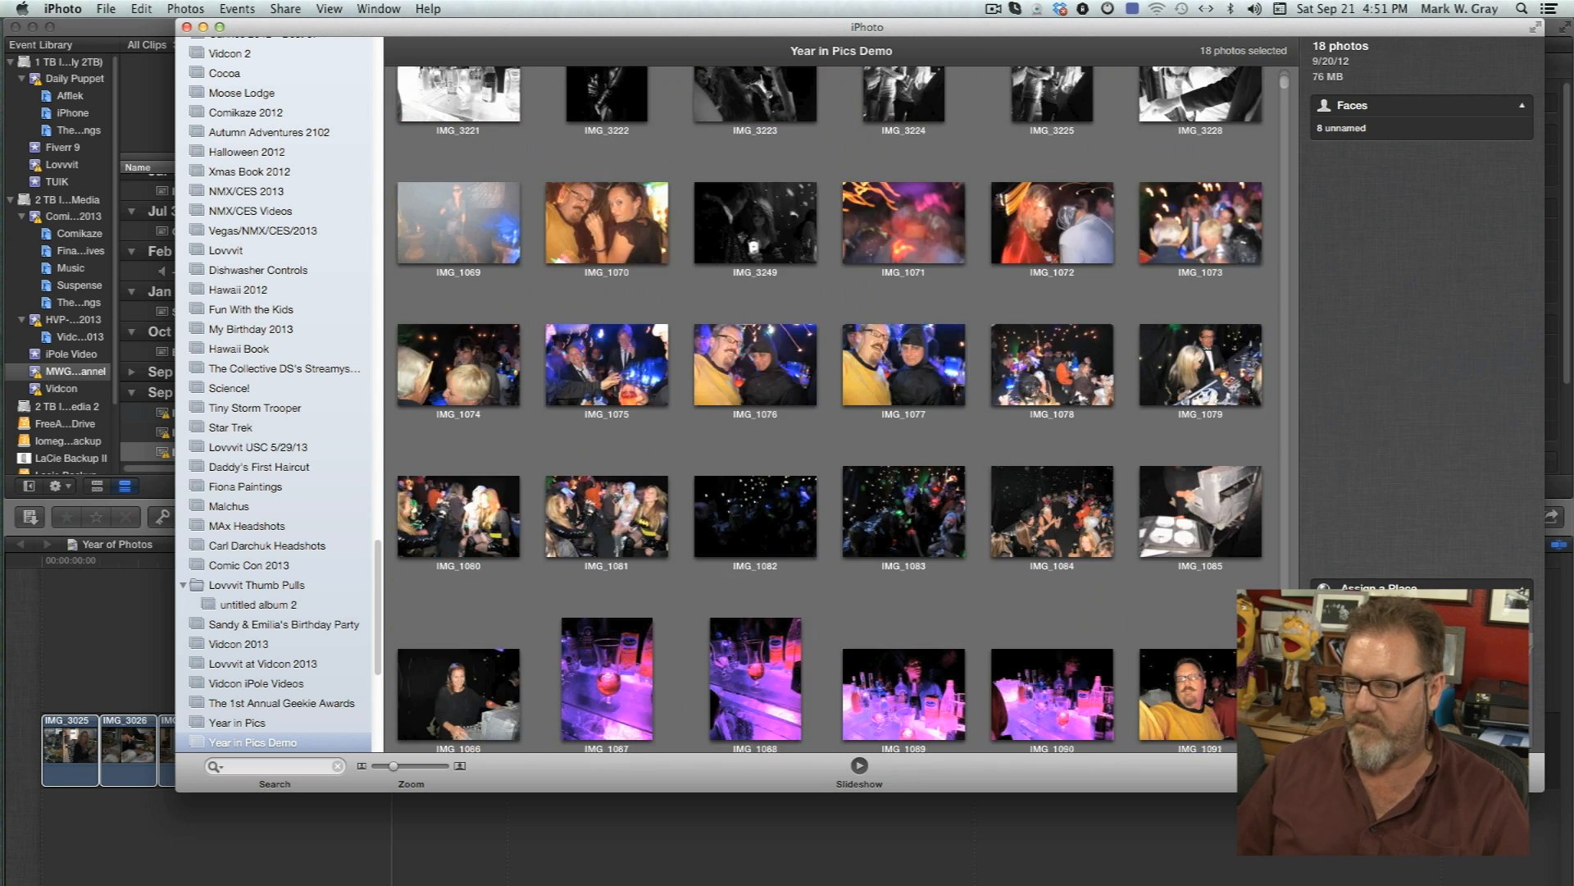
{"action": "scroll", "coordinate": [837, 410], "scroll_direction": "down", "scroll_amount": 3}
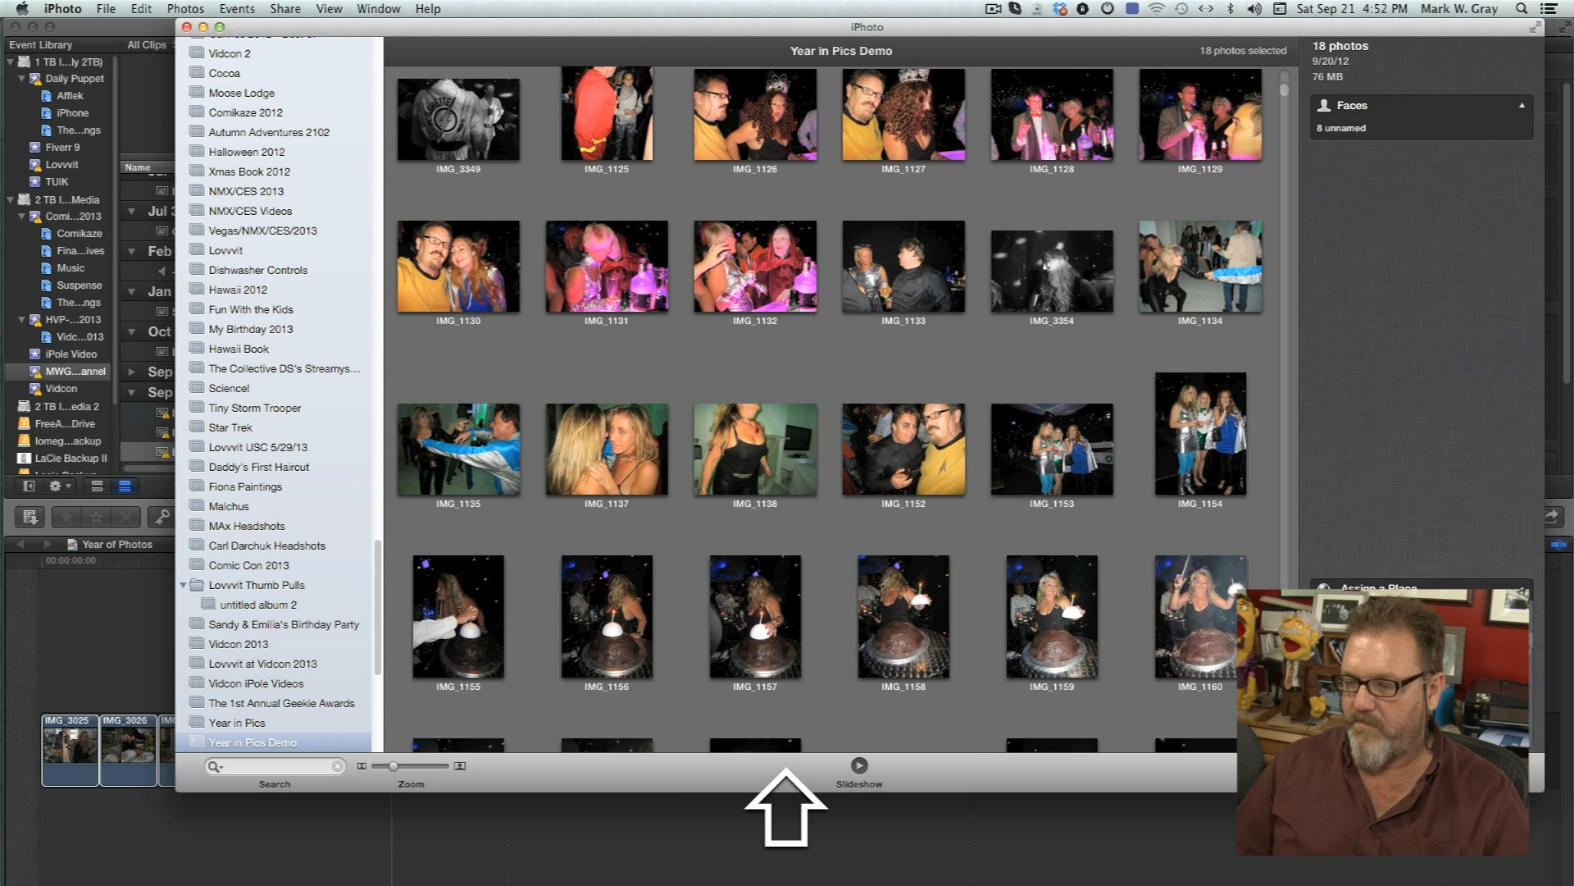
{"action": "key", "text": "super+a"}
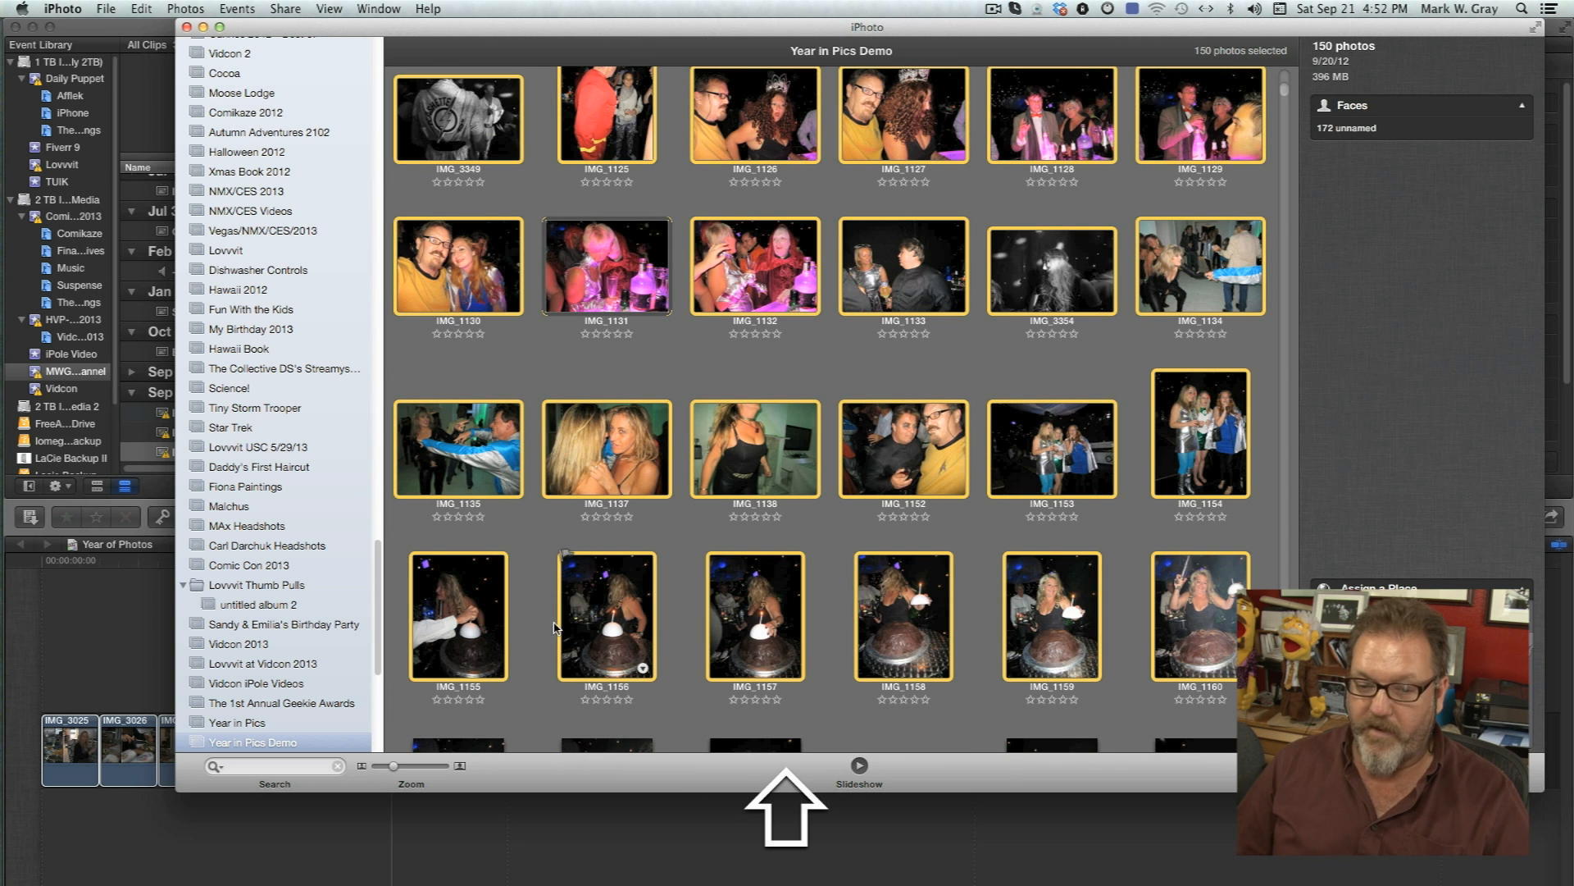
Drag the selected photos into the Final Cut Pro timeline after the existing clips and preview the playback.
{"action": "left_click_drag", "start_coordinate": [441, 639], "coordinate": [448, 851]}
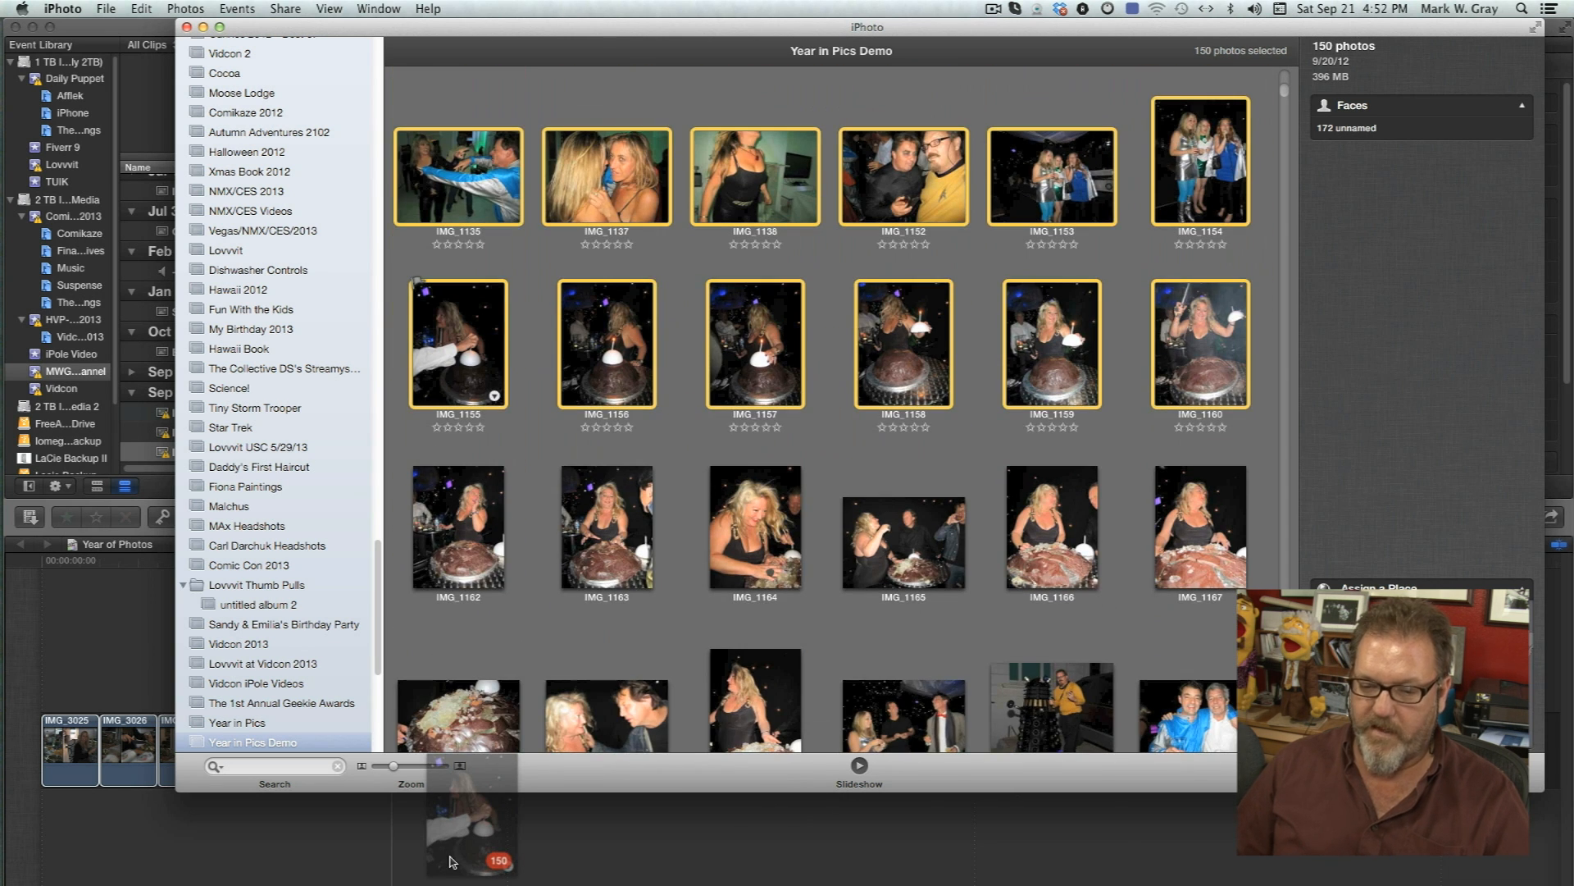
{"action": "left_click_drag", "start_coordinate": [456, 861], "coordinate": [647, 855]}
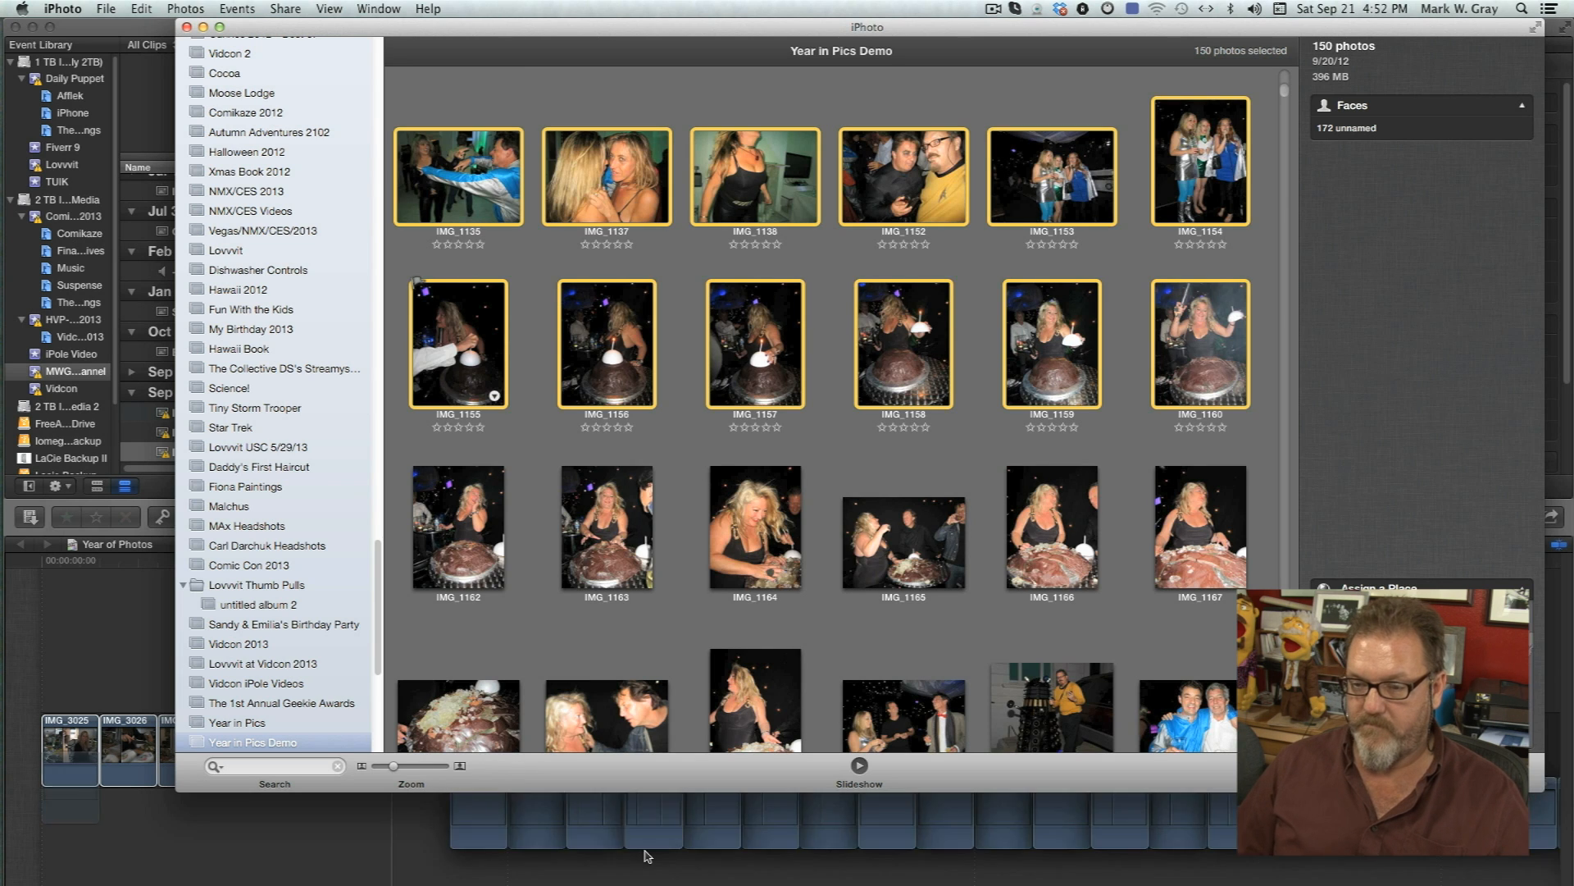
{"action": "left_click", "coordinate": [648, 855]}
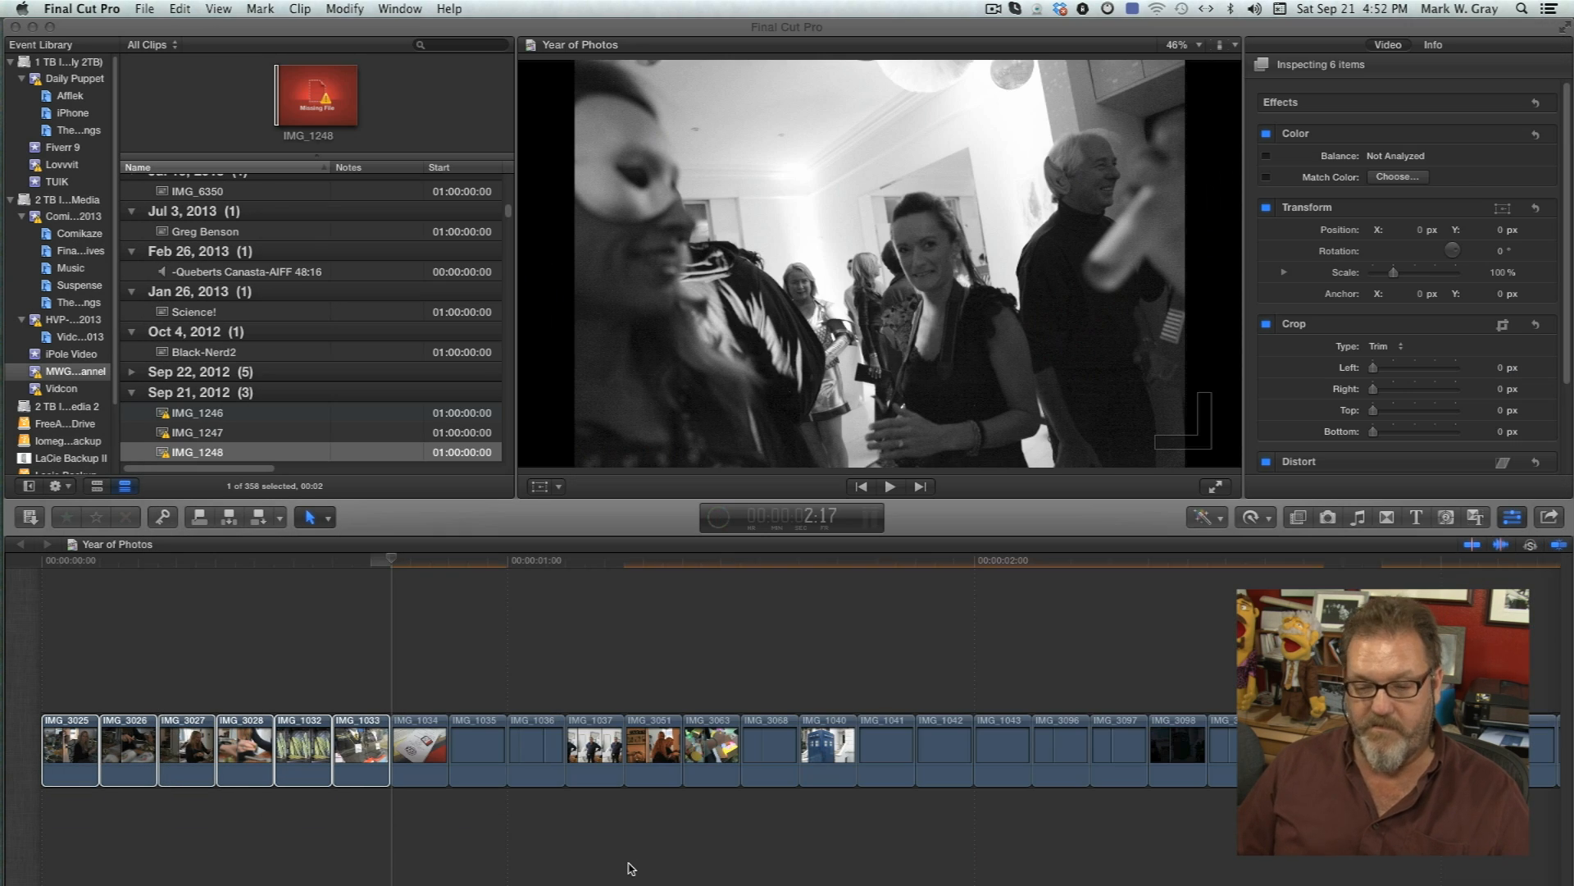
{"action": "key", "text": "space"}
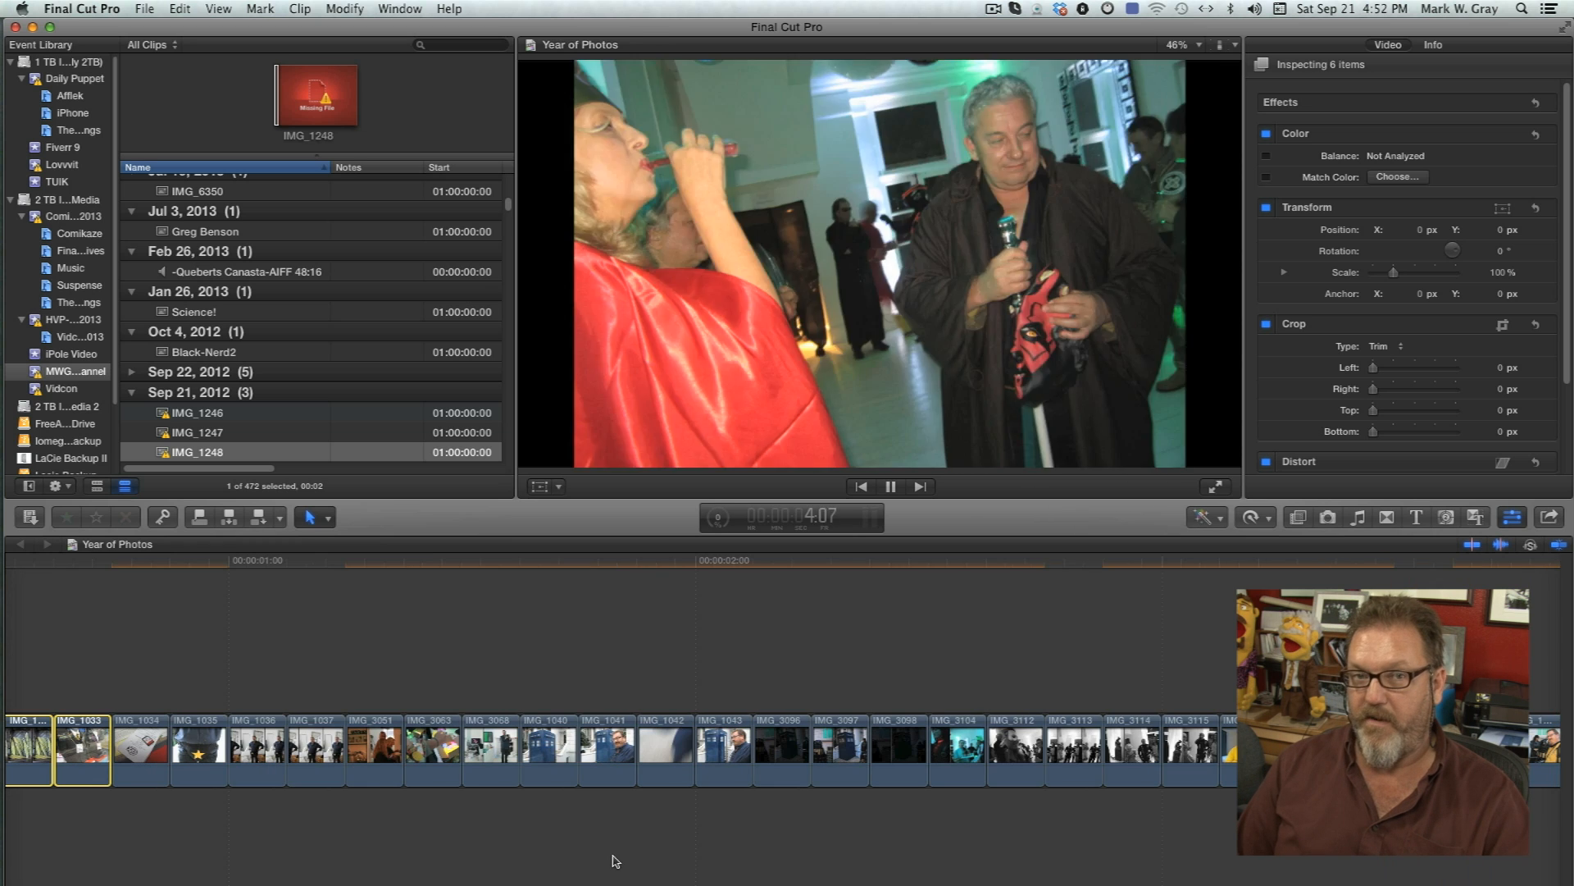
{"action": "key", "text": "space"}
In iPhoto, select the next batch of photos in the album, starting at IMG_1162 and extending further down the album.
{"action": "left_click", "coordinate": [468, 517]}
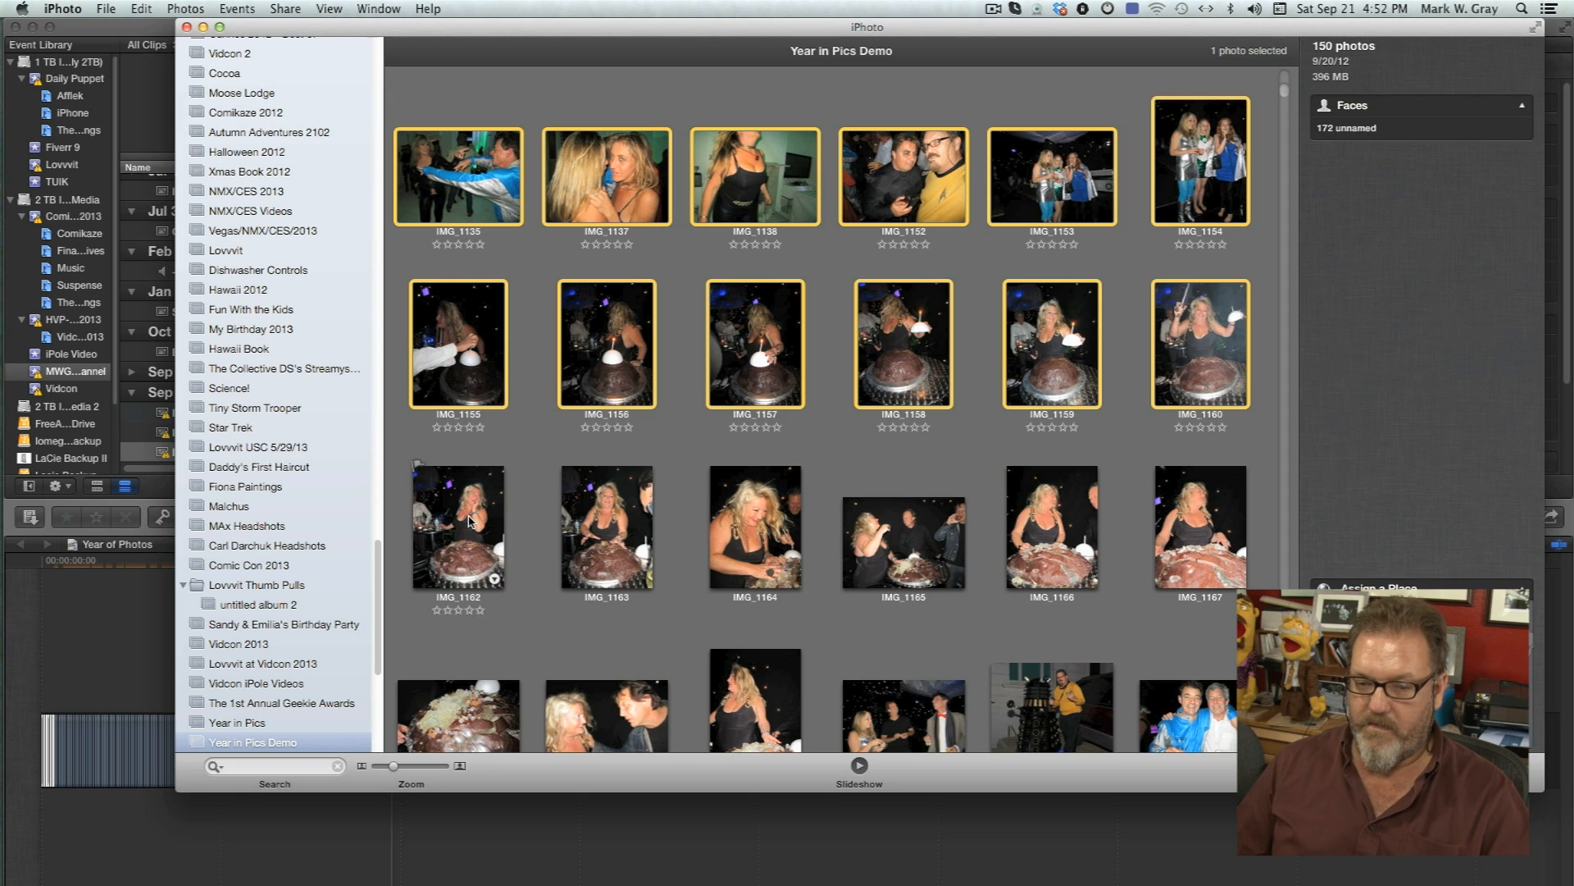
{"action": "scroll", "coordinate": [596, 553], "scroll_direction": "down", "scroll_amount": 3}
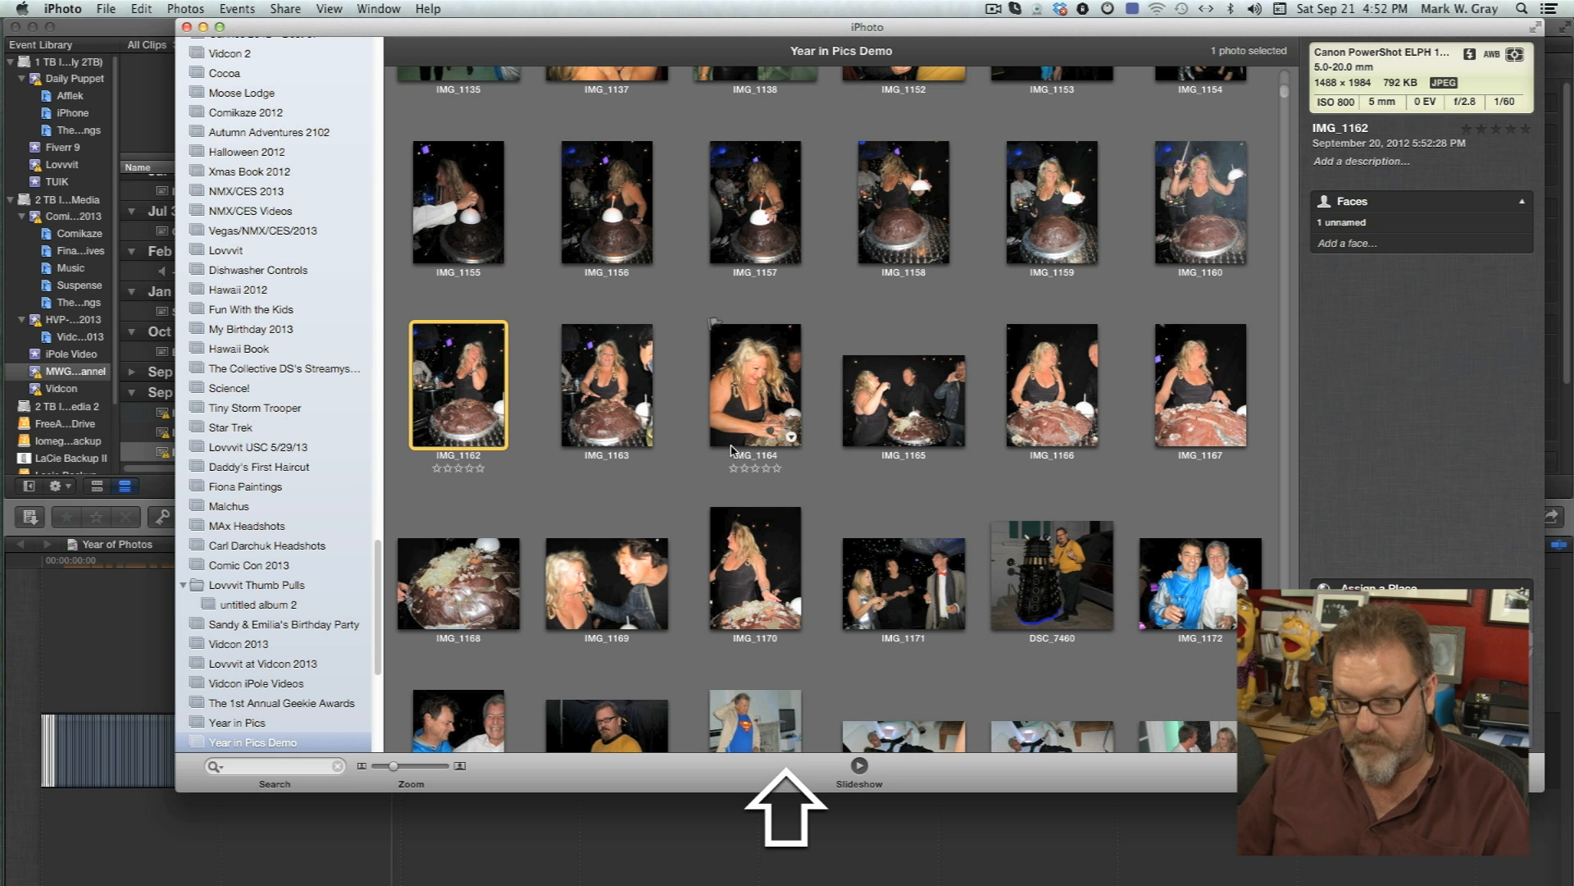
{"action": "left_click", "coordinate": [1219, 610], "text": "shift"}
{"action": "left_click", "coordinate": [1225, 738], "text": "shift"}
{"action": "scroll", "coordinate": [1214, 633], "scroll_direction": "down", "scroll_amount": 10}
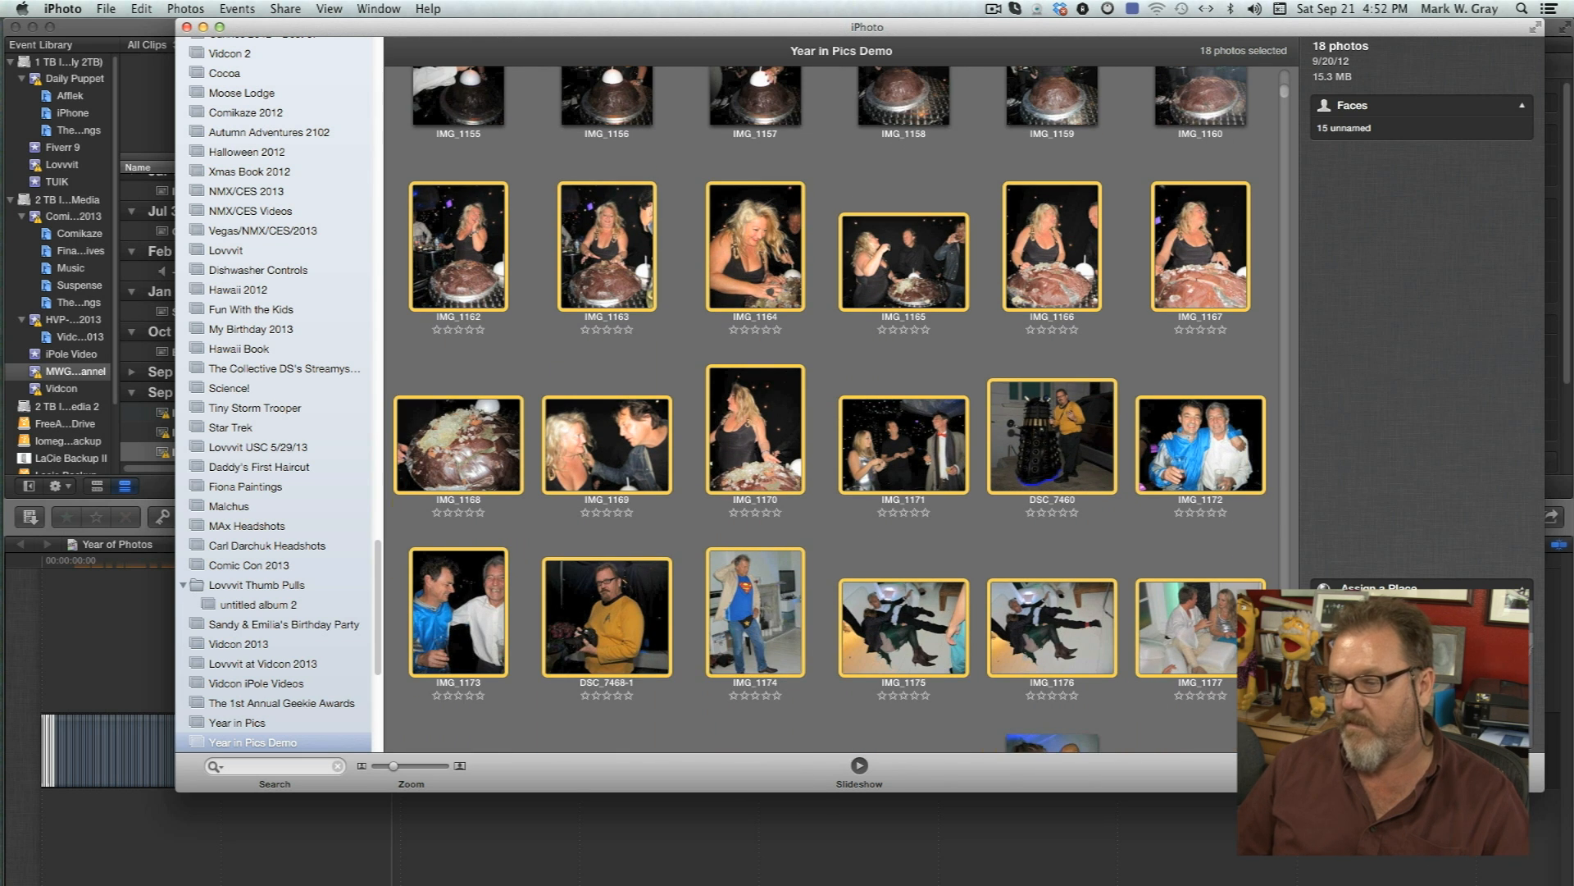
{"action": "scroll", "coordinate": [836, 410], "scroll_direction": "down", "scroll_amount": 20}
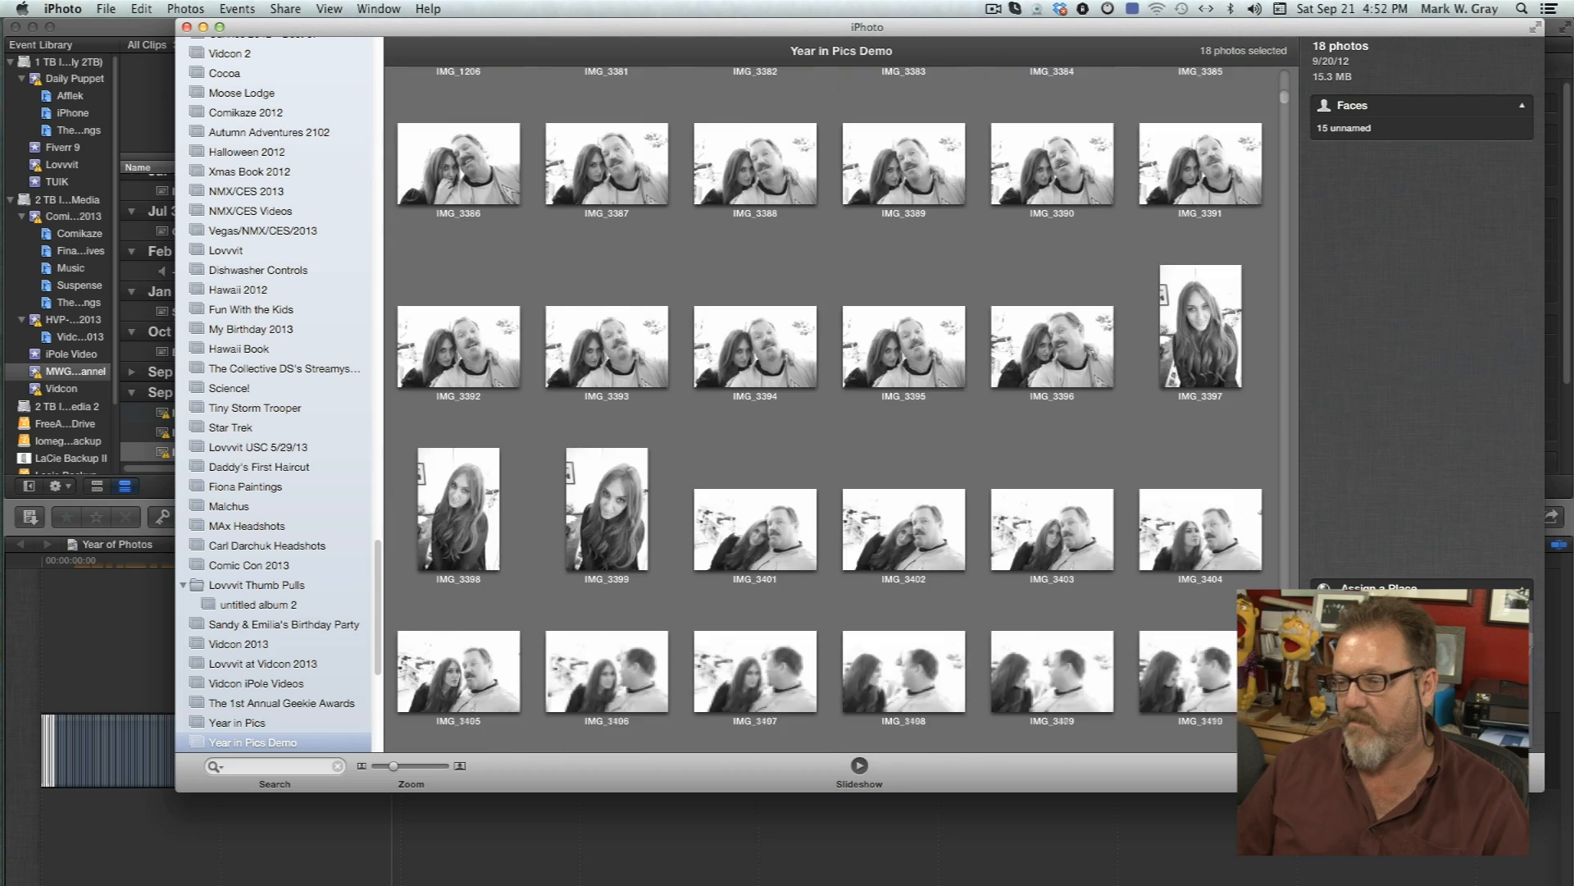
{"action": "scroll", "coordinate": [829, 410], "scroll_direction": "down", "scroll_amount": 20}
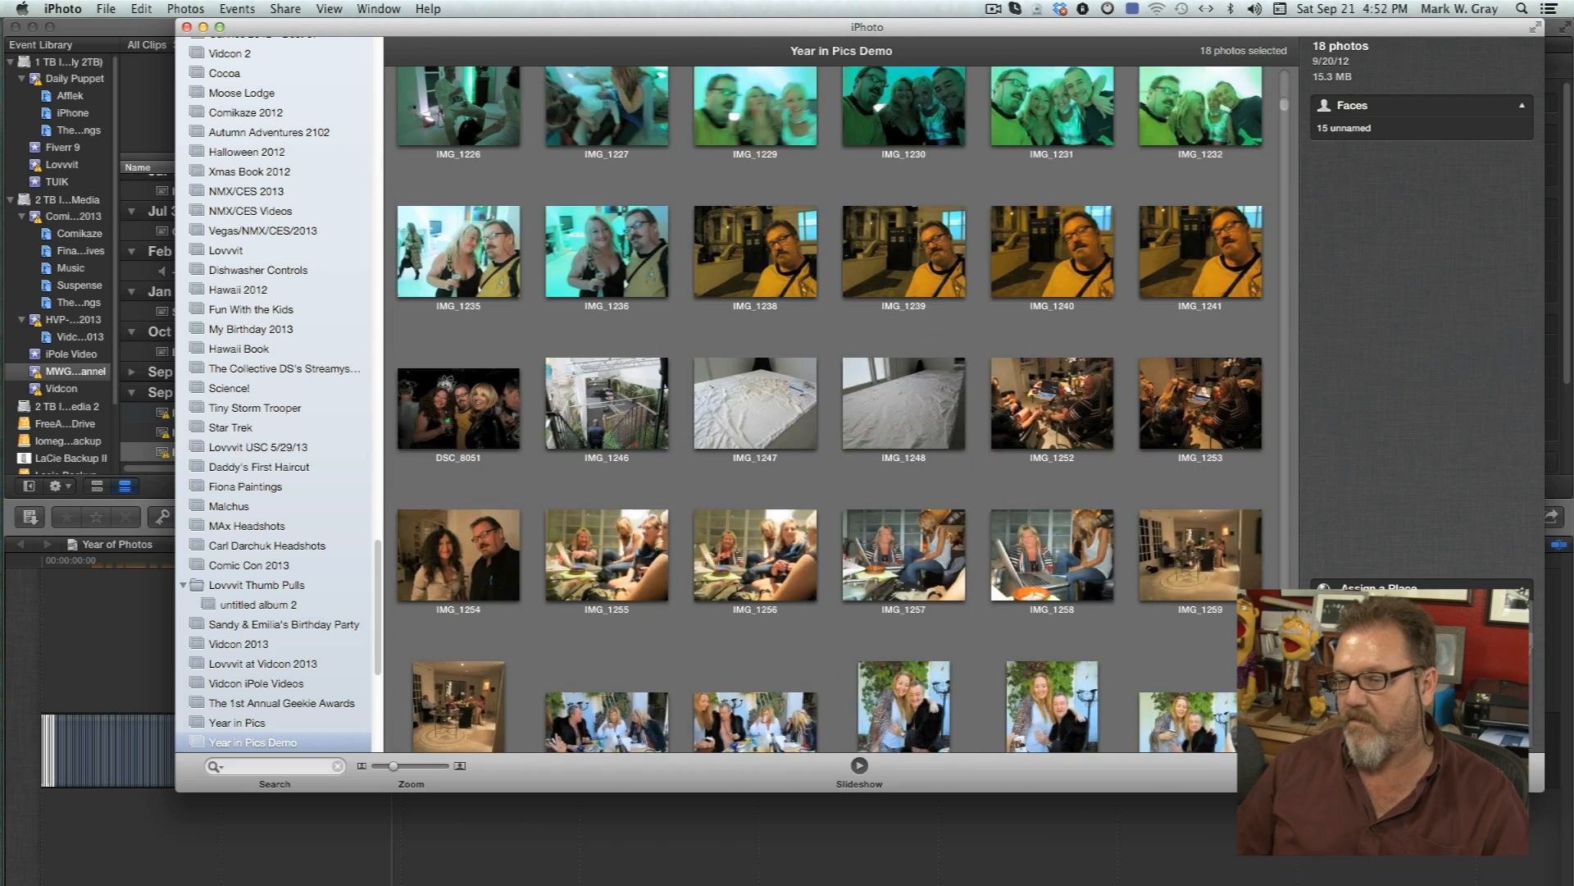
{"action": "scroll", "coordinate": [837, 410], "scroll_direction": "down", "scroll_amount": 10}
{"action": "left_click", "coordinate": [1207, 701], "text": "shift"}
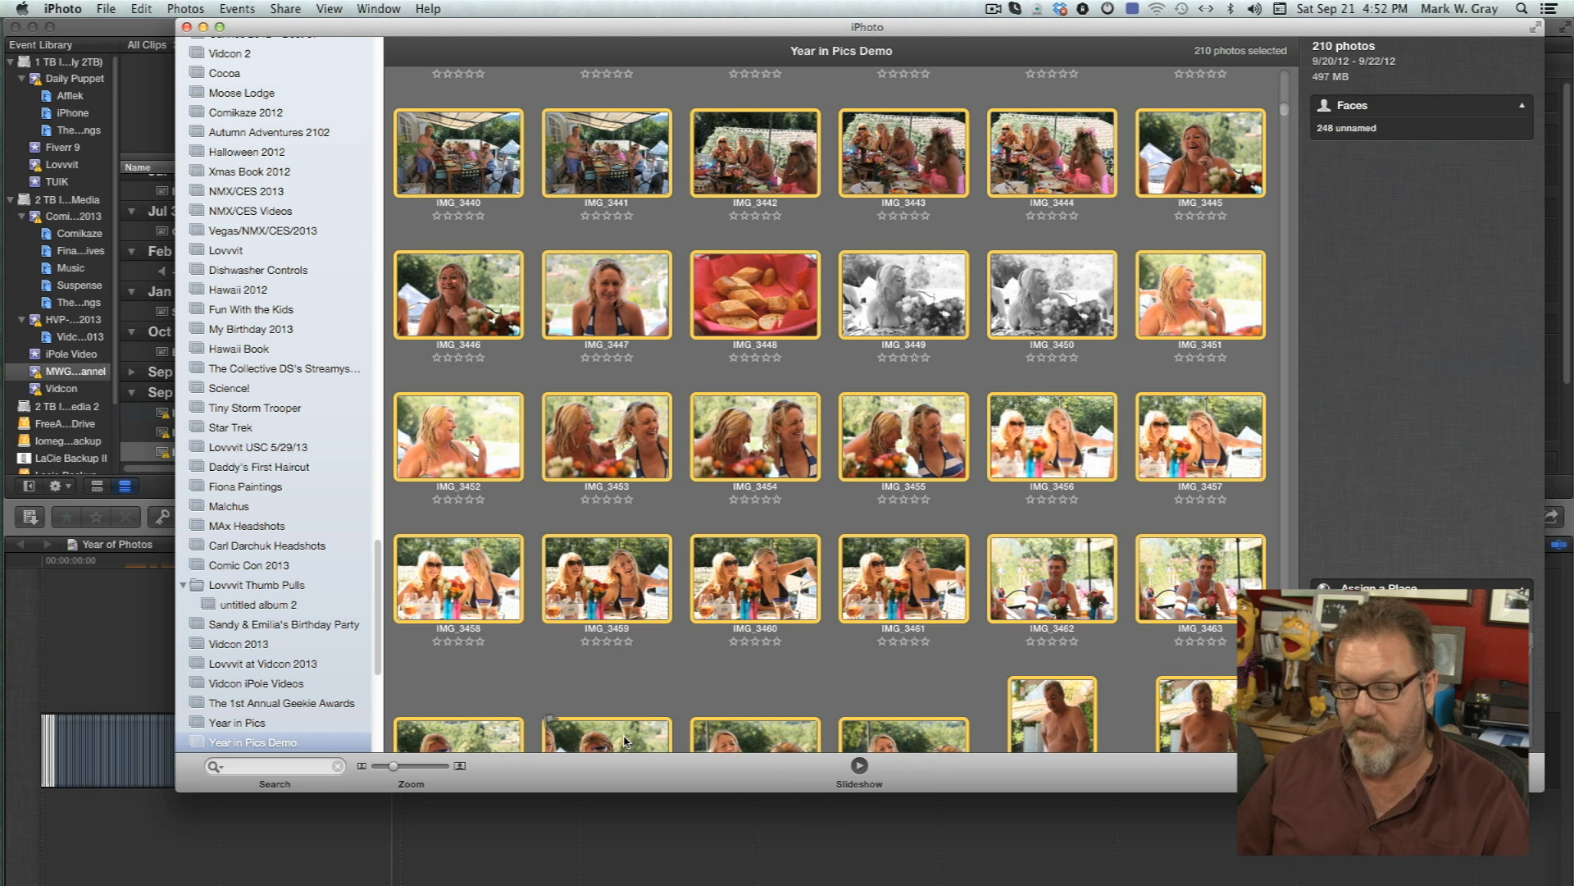
Move the iPhoto window aside and drag the selected batch of photos onto the end of the Final Cut Pro timeline.
{"action": "left_click_drag", "start_coordinate": [868, 31], "coordinate": [1220, 31]}
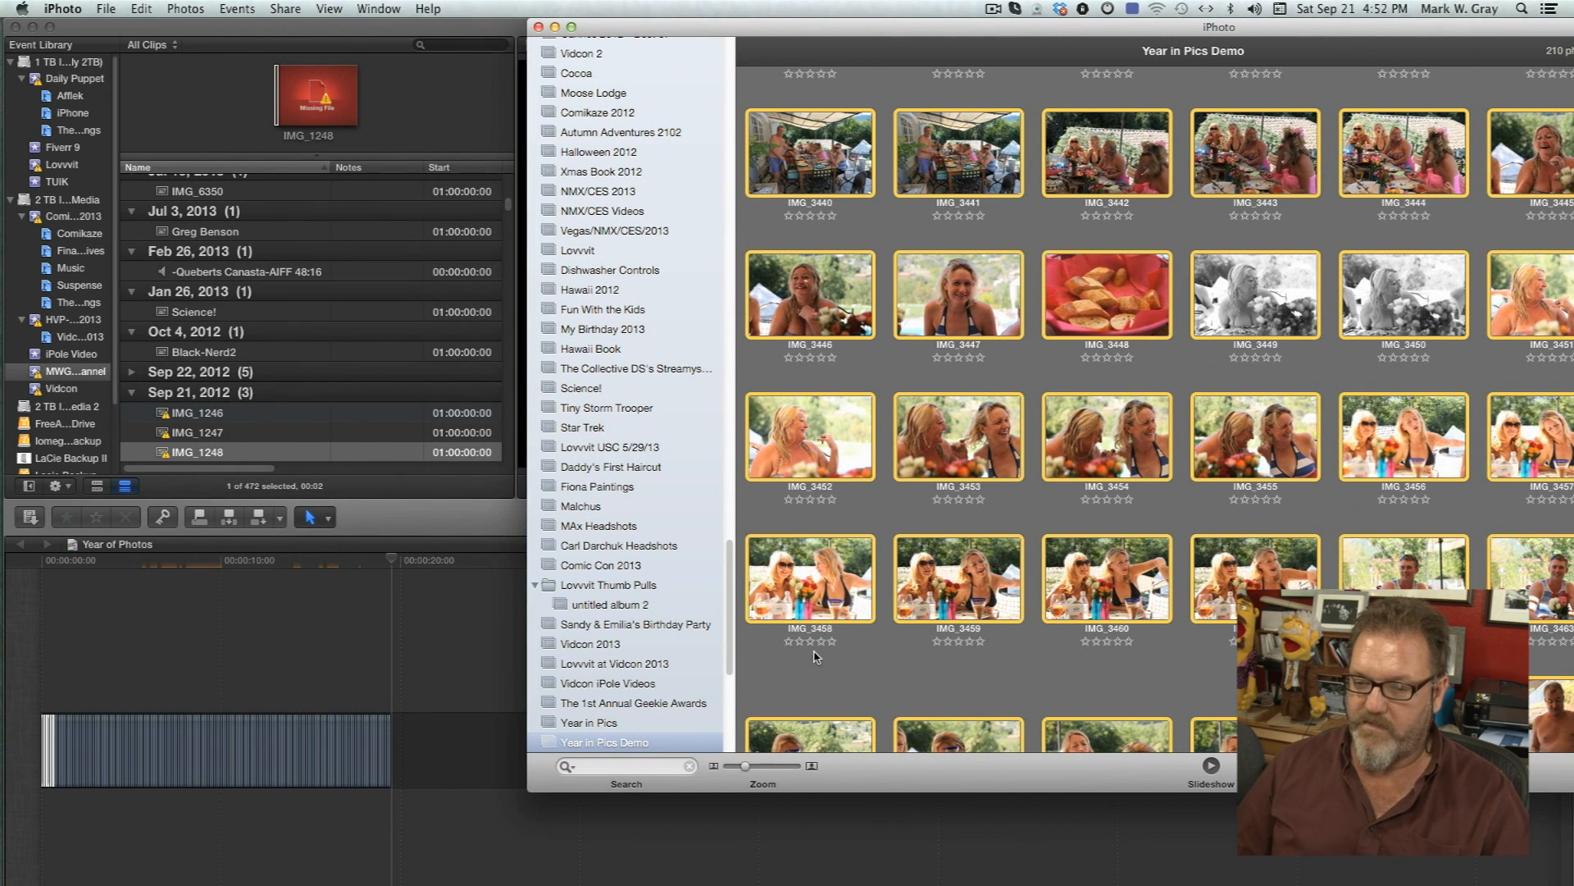
{"action": "scroll", "coordinate": [816, 648], "scroll_direction": "down", "scroll_amount": 3}
{"action": "left_click_drag", "start_coordinate": [623, 742], "coordinate": [444, 734]}
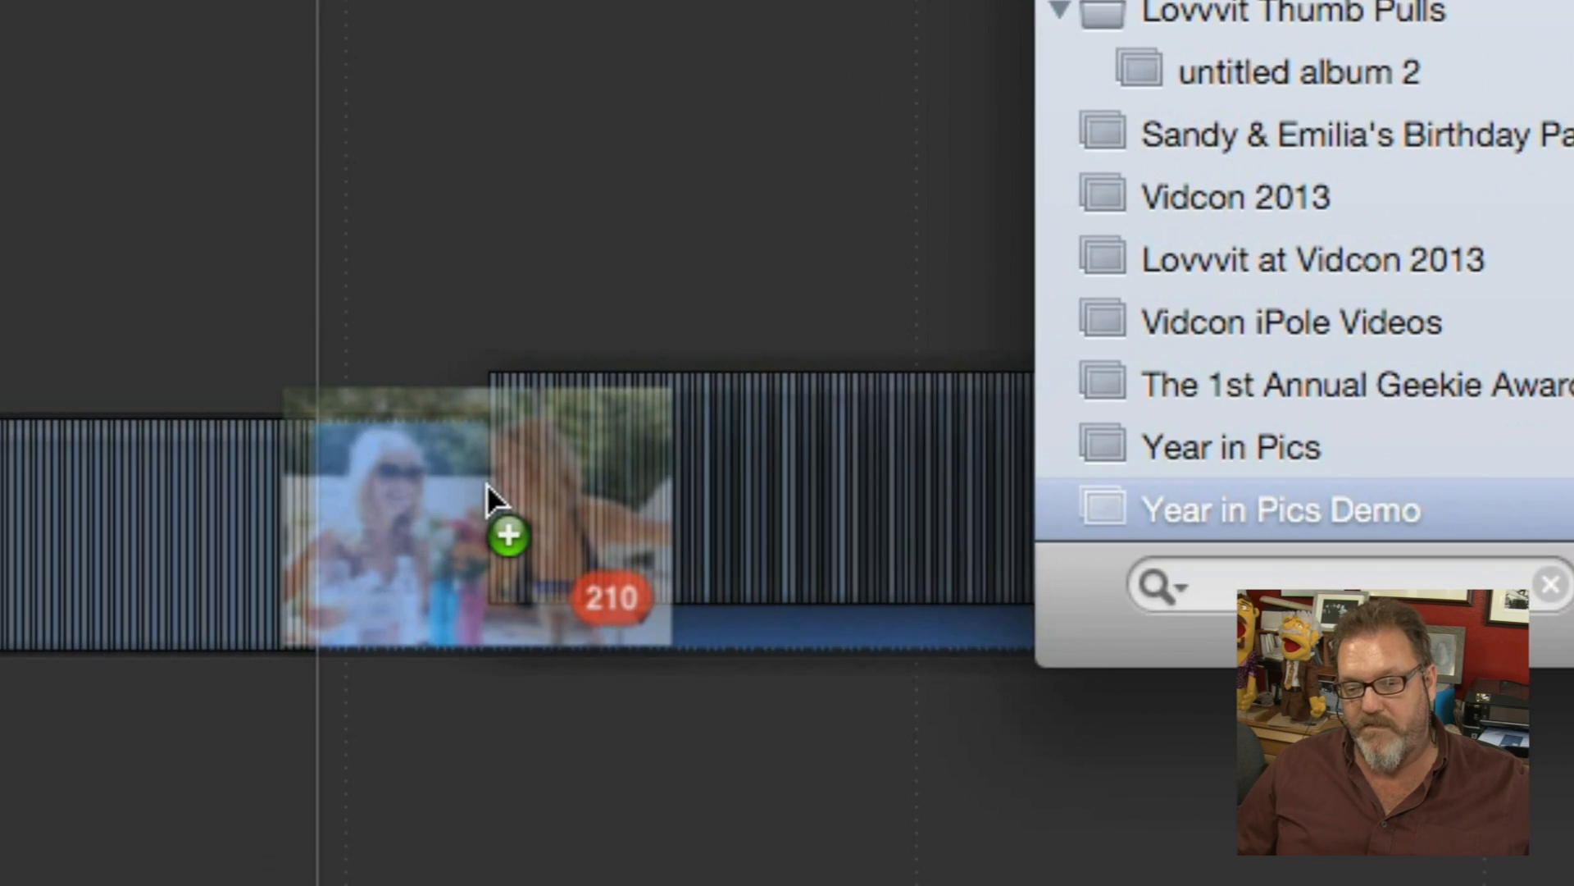
{"action": "left_click_drag", "start_coordinate": [487, 484], "coordinate": [487, 485]}
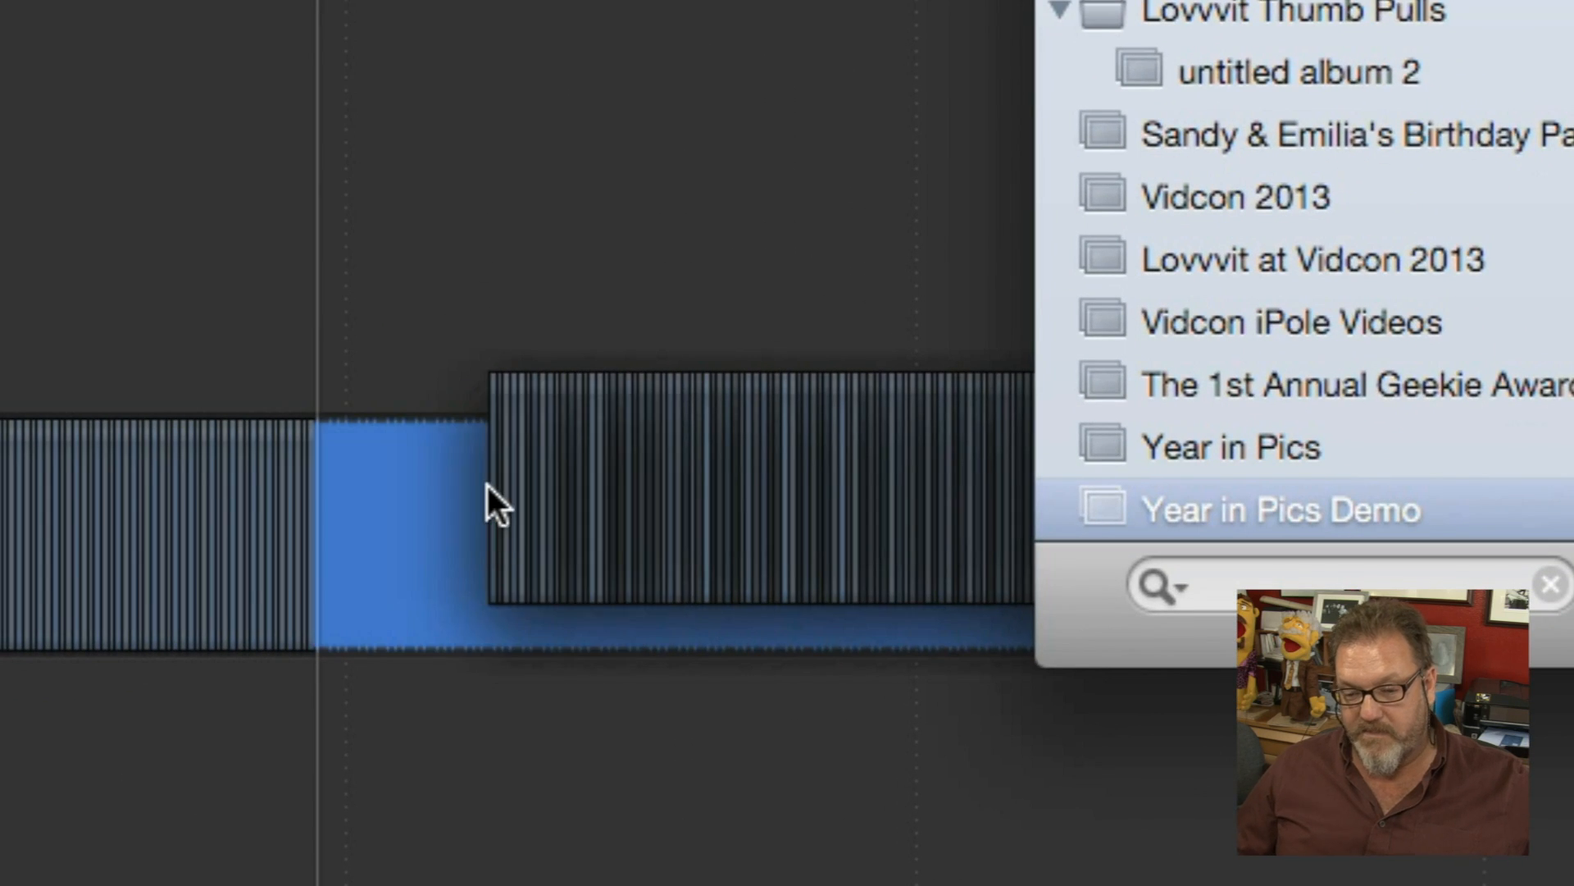